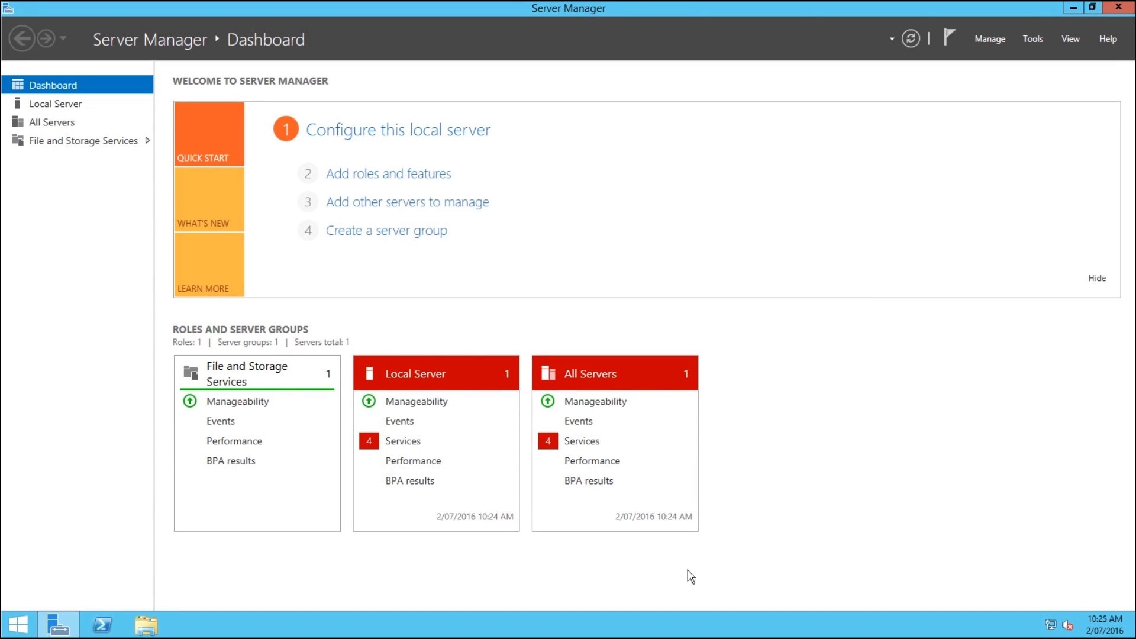
# View the computer's system properties to check its computer name and domain membership
pyautogui.click(147, 623)
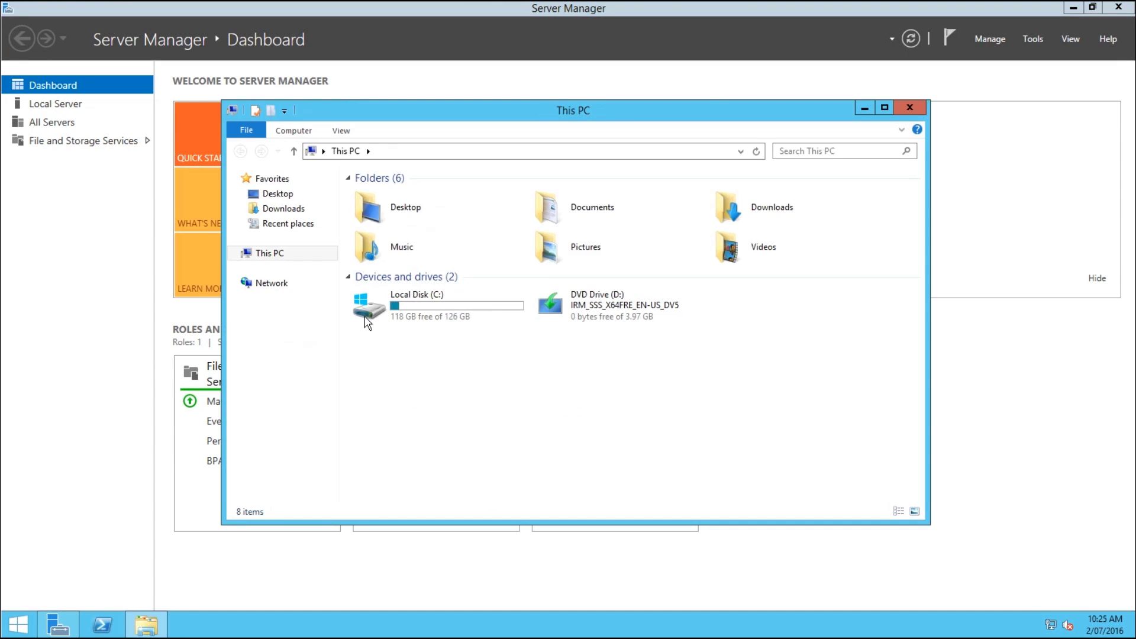
pyautogui.rightClick(279, 252)
pyautogui.click(332, 412)
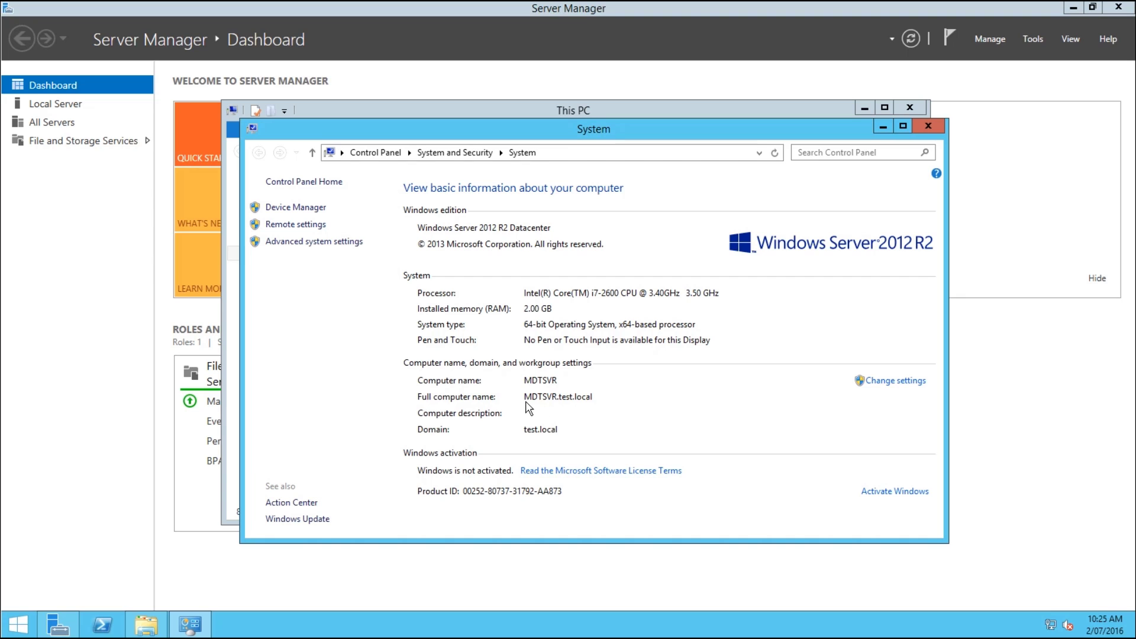
# Check the IPv4 address, gateway and DNS settings of the Ethernet adapter, and close all the opened windows
pyautogui.rightClick(1051, 629)
pyautogui.click(1006, 612)
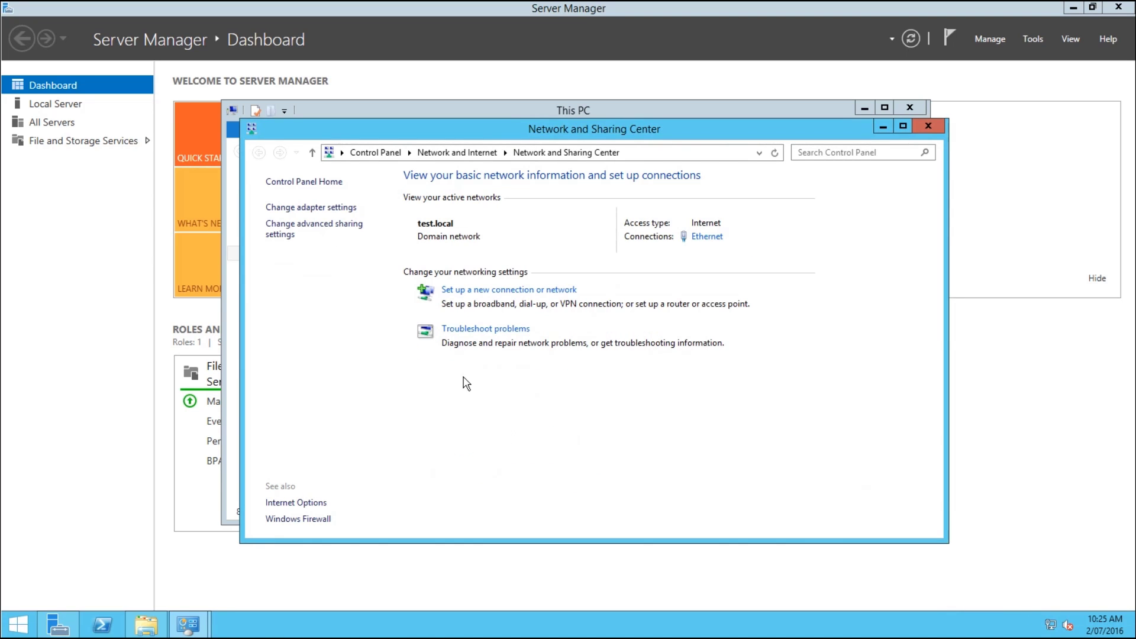
pyautogui.click(320, 208)
pyautogui.rightClick(320, 215)
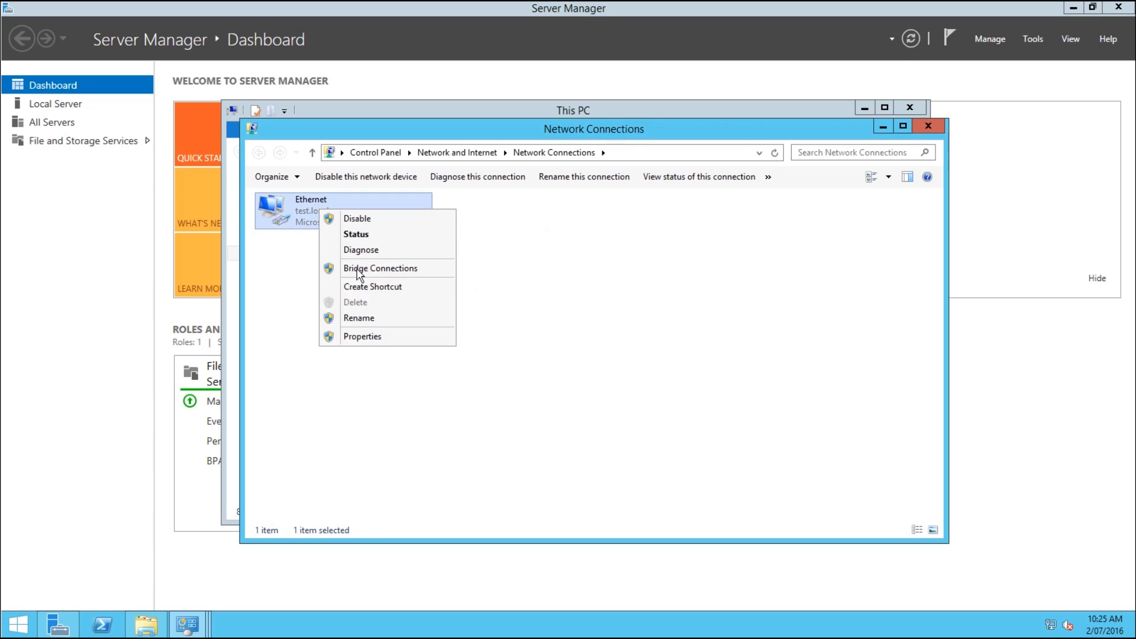
pyautogui.click(361, 335)
pyautogui.doubleClick(393, 390)
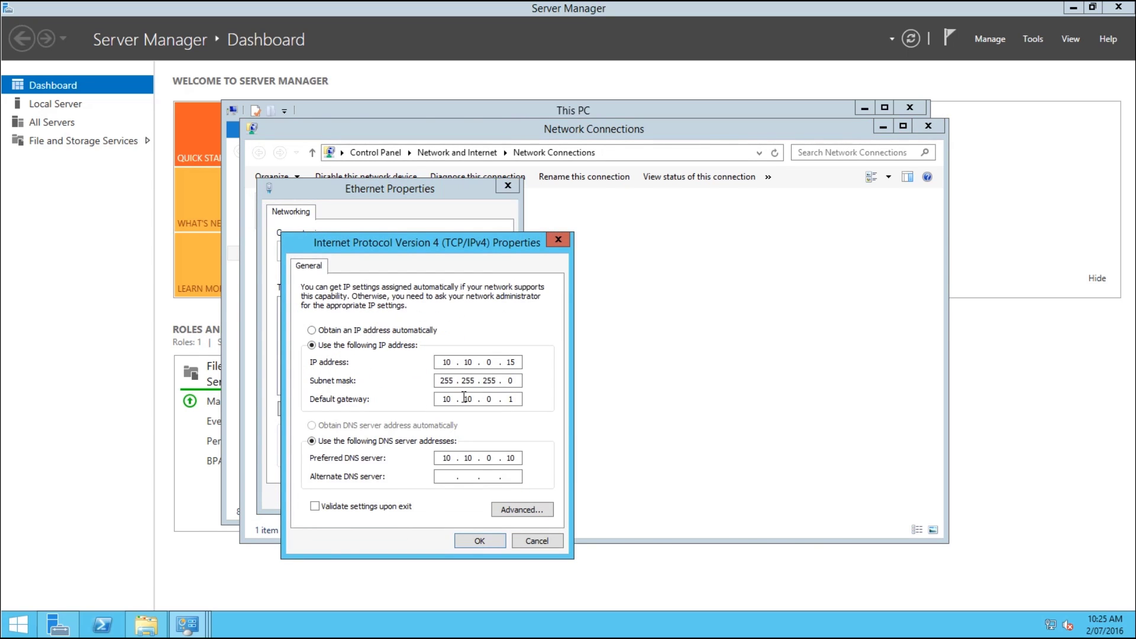
pyautogui.click(480, 541)
pyautogui.click(486, 496)
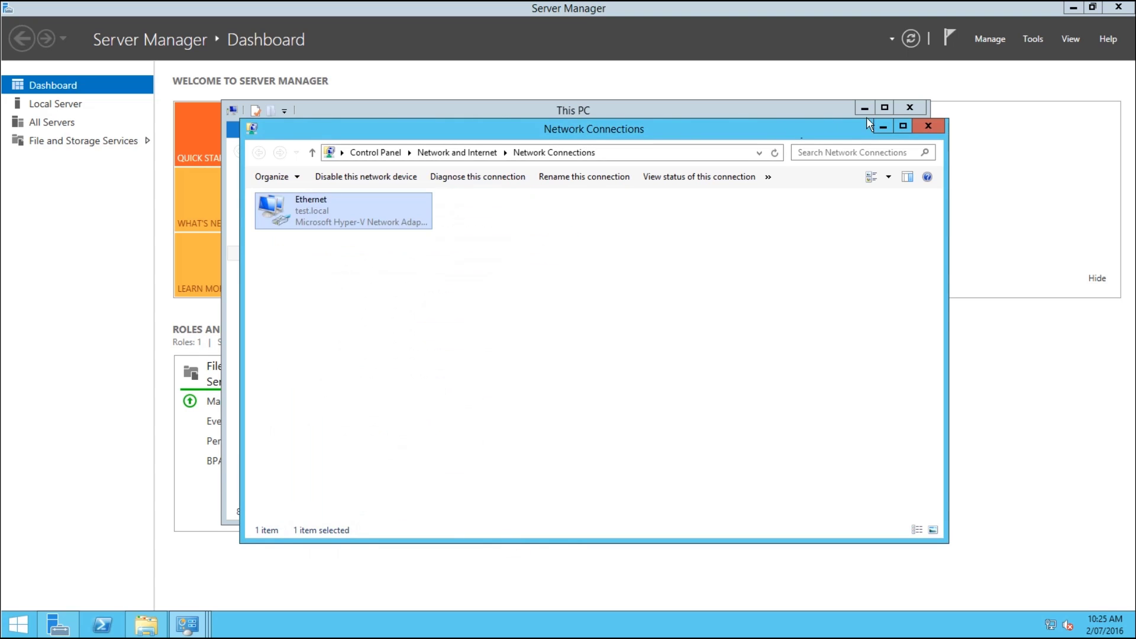
pyautogui.click(928, 126)
pyautogui.click(919, 125)
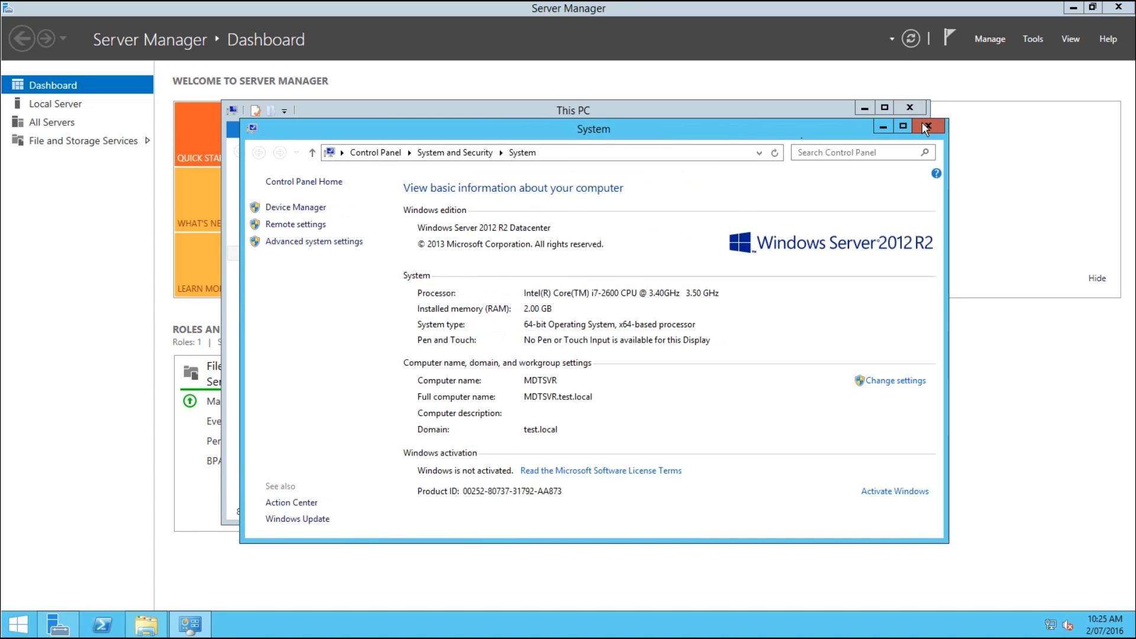
pyautogui.click(926, 122)
pyautogui.click(913, 113)
# Begin adding roles with the introduction page skipped by default, choosing a role-based installation on MDTSVR.test.local from the server pool
pyautogui.click(997, 42)
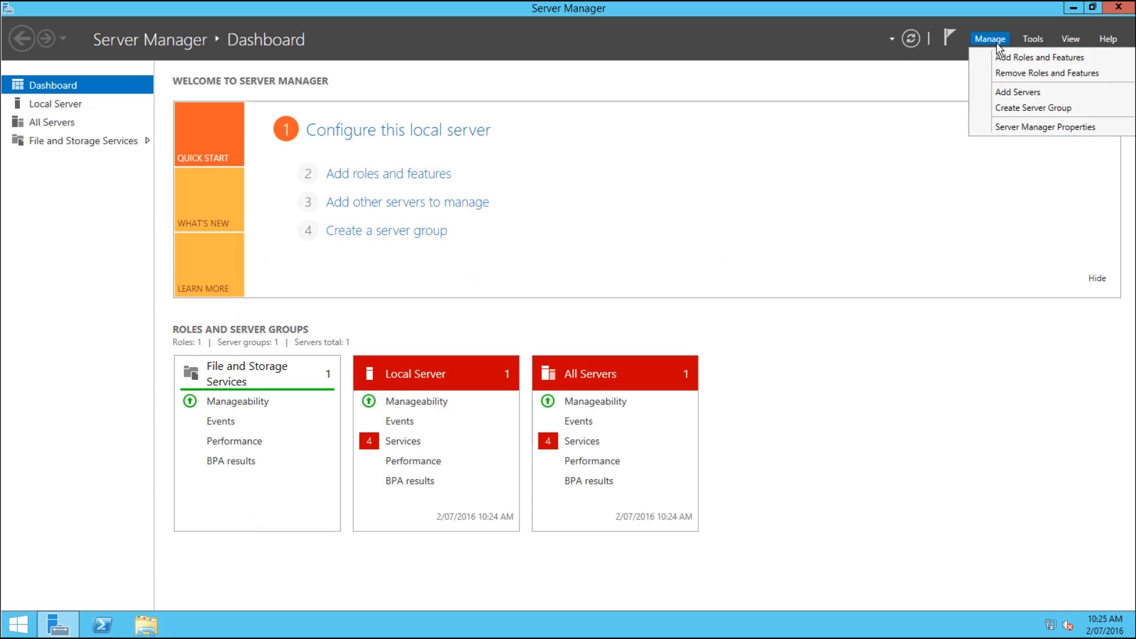
pyautogui.click(1009, 58)
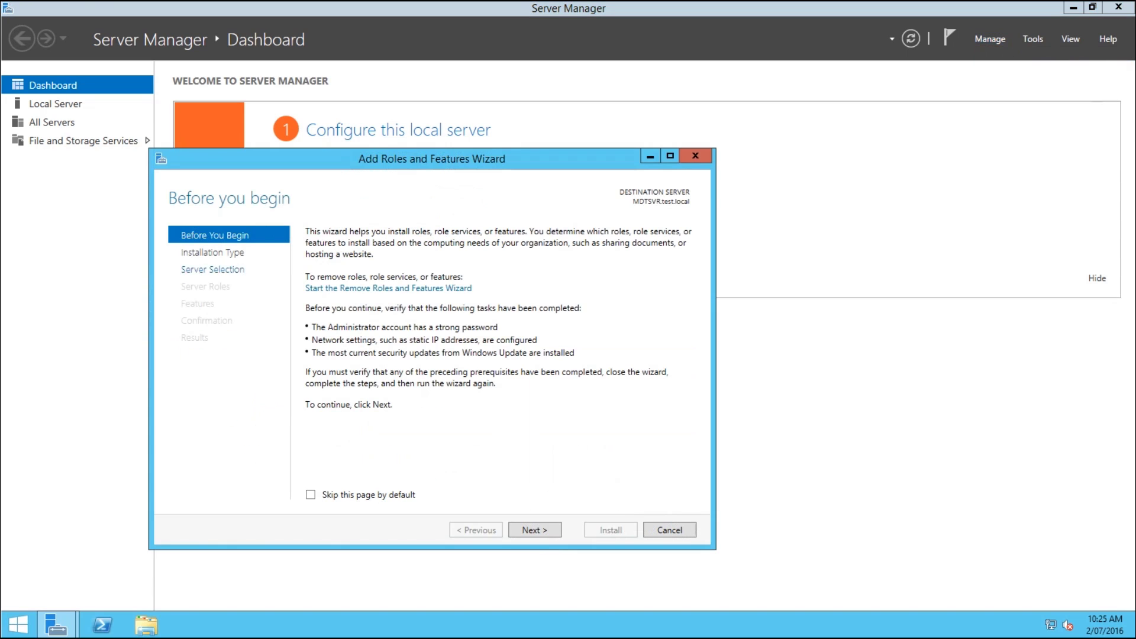
pyautogui.click(402, 500)
pyautogui.click(528, 532)
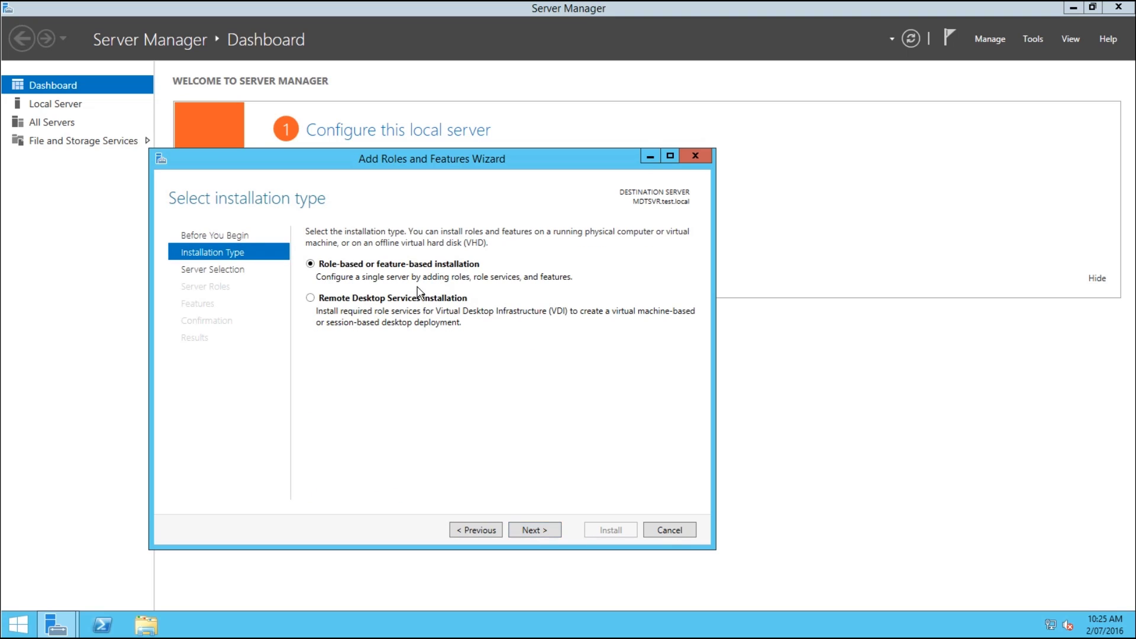
pyautogui.click(534, 530)
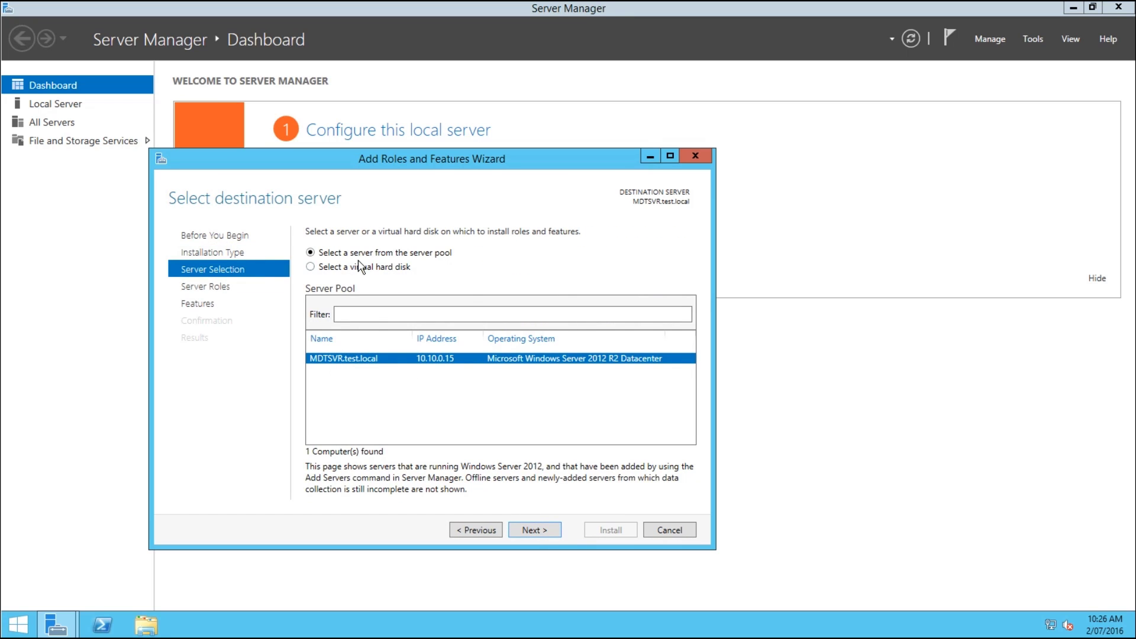
pyautogui.click(544, 538)
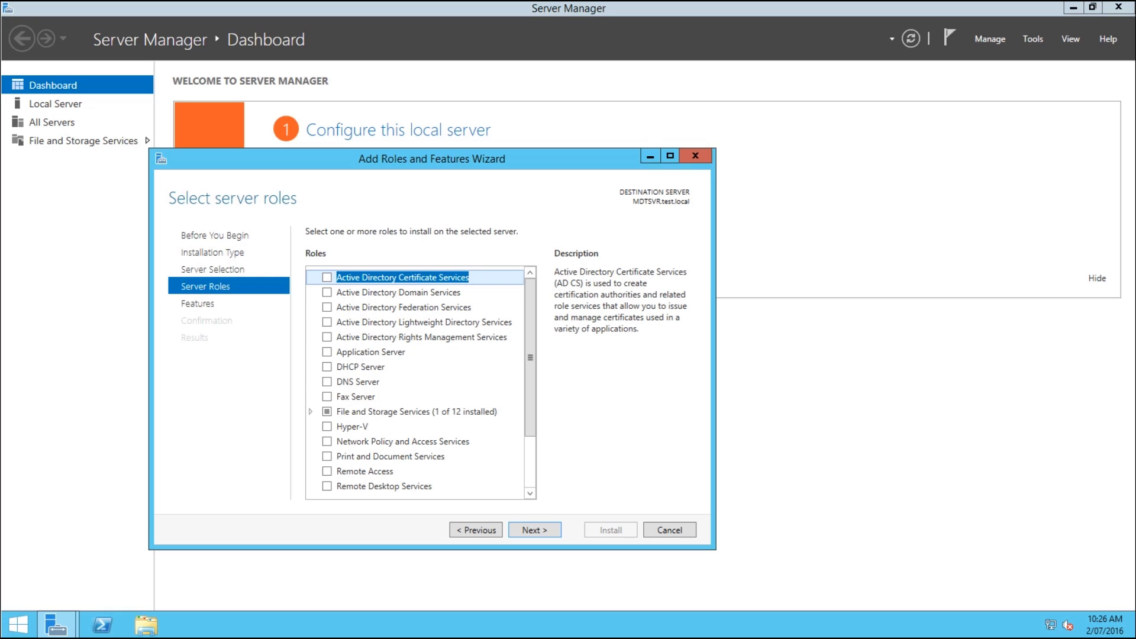
# Select the Windows Deployment Services role and add its required features including the management tools
pyautogui.moveTo(531, 408); pyautogui.dragTo(530, 411)
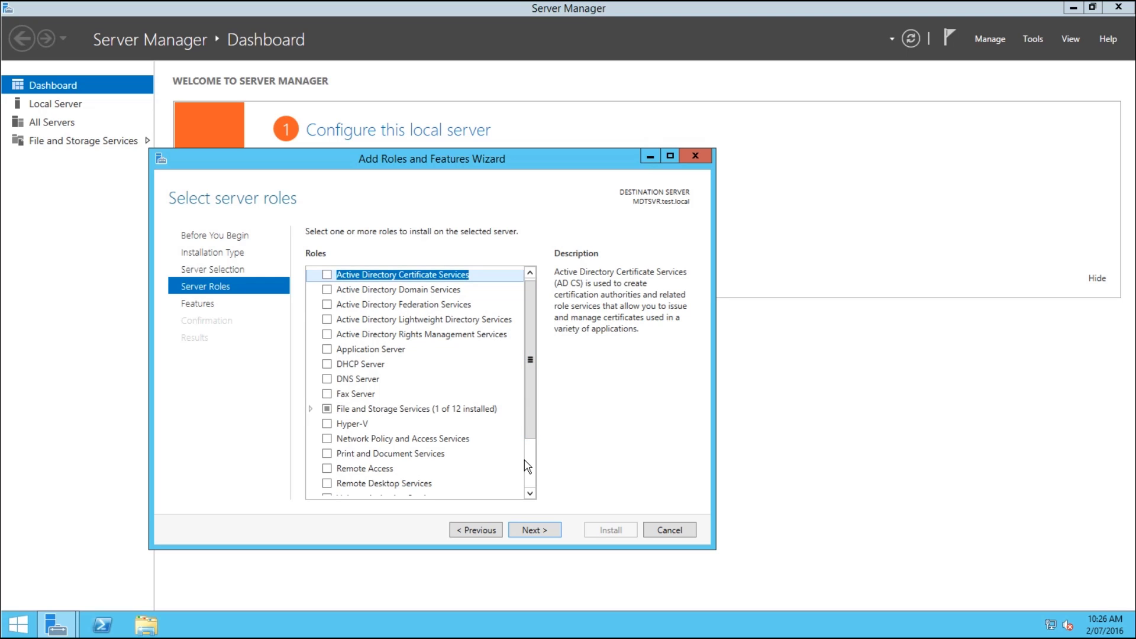
pyautogui.click(531, 470)
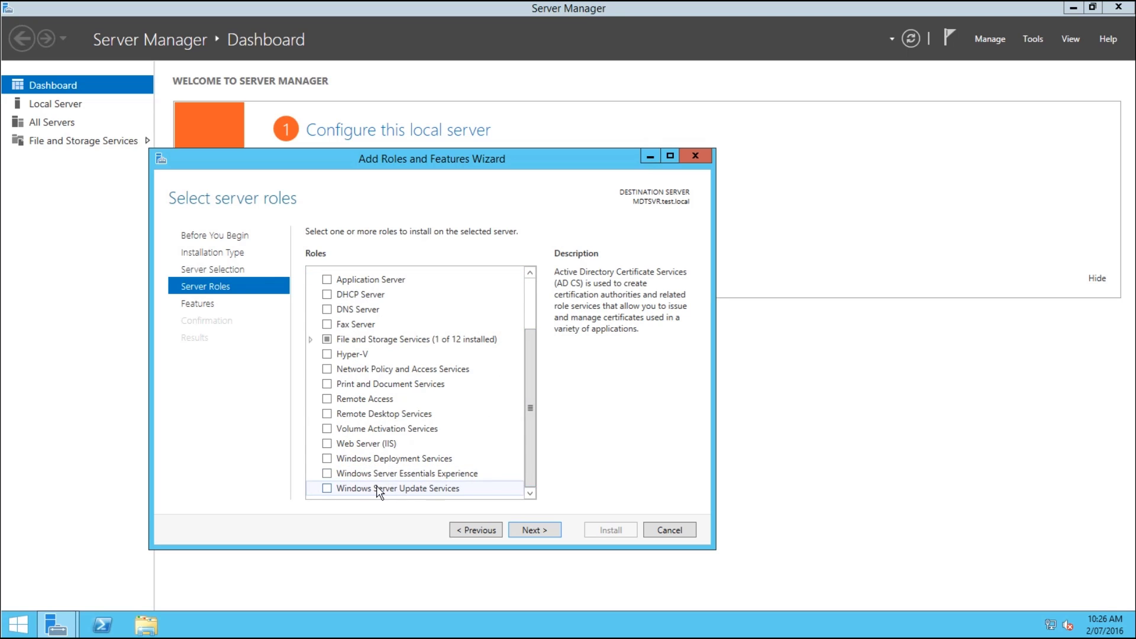
pyautogui.click(328, 459)
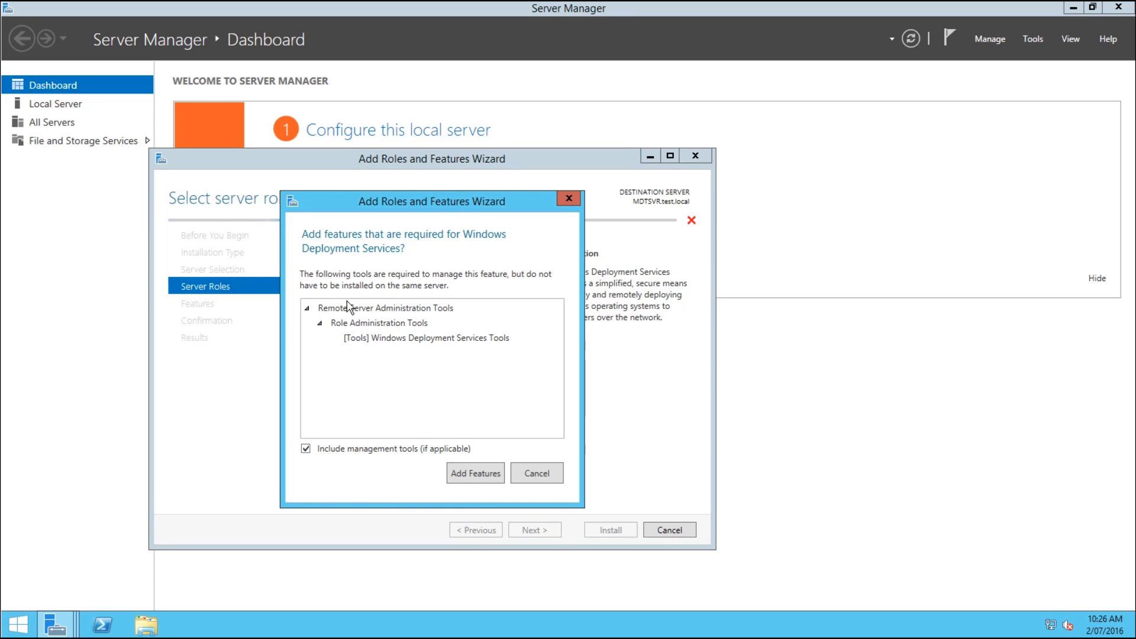
pyautogui.click(477, 474)
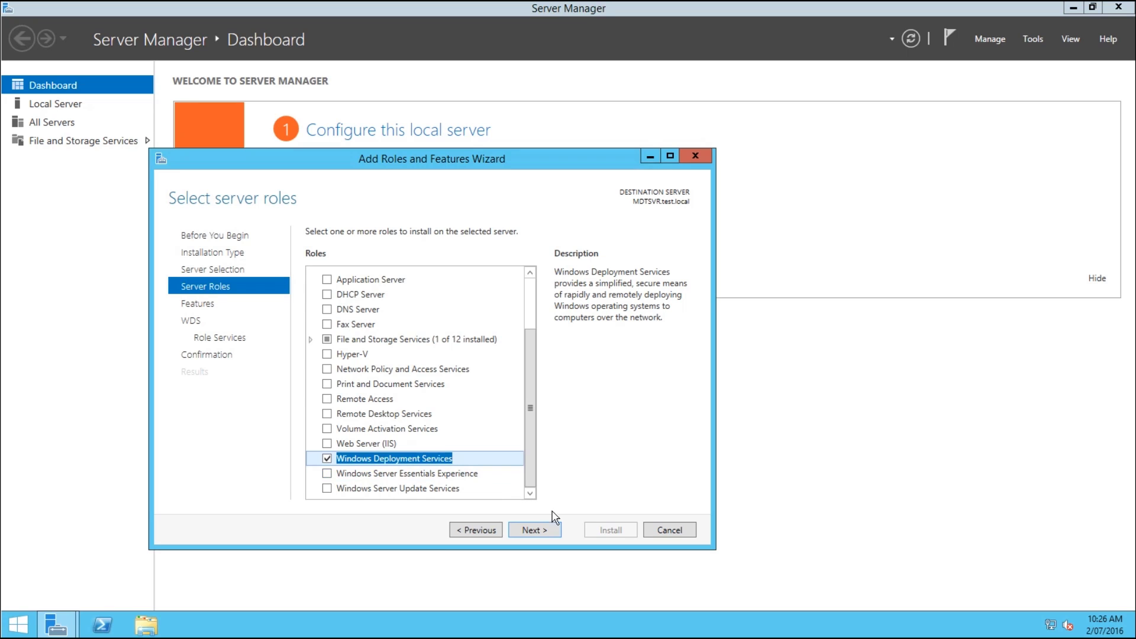
pyautogui.click(546, 531)
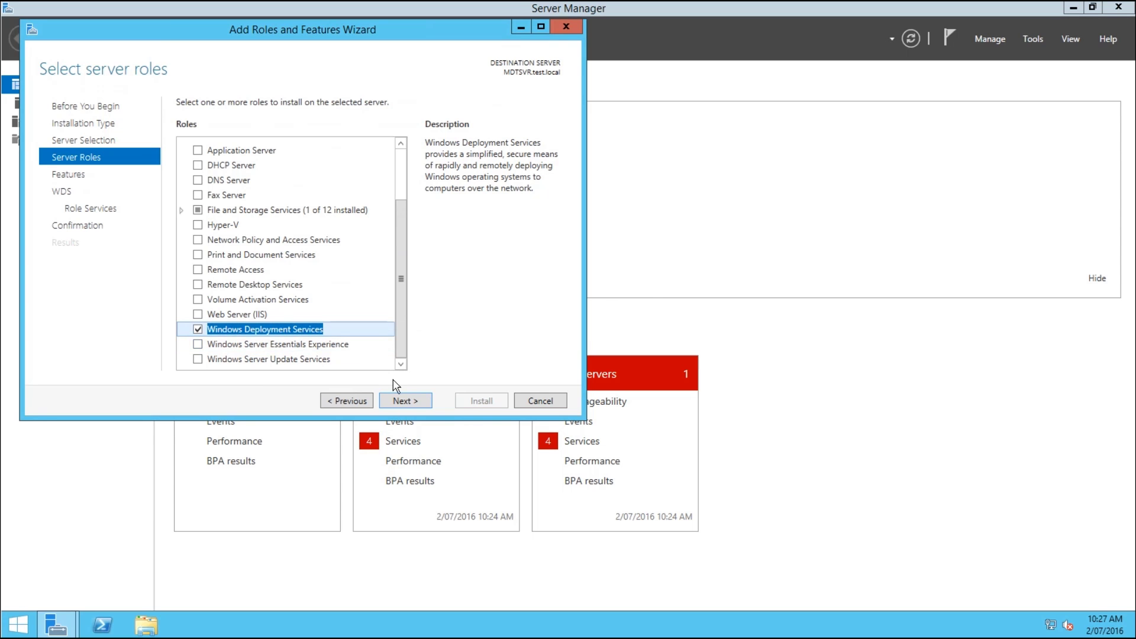
# Accept the default features and keep both the Deployment Server and Transport Server role services selected
pyautogui.click(403, 401)
pyautogui.click(409, 401)
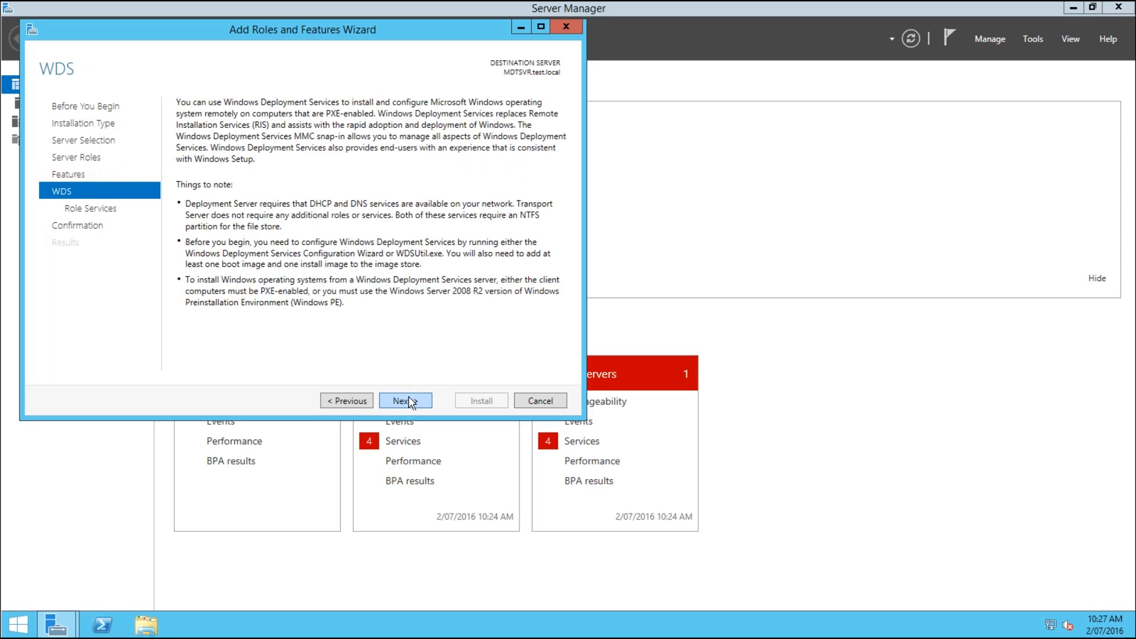
pyautogui.click(409, 401)
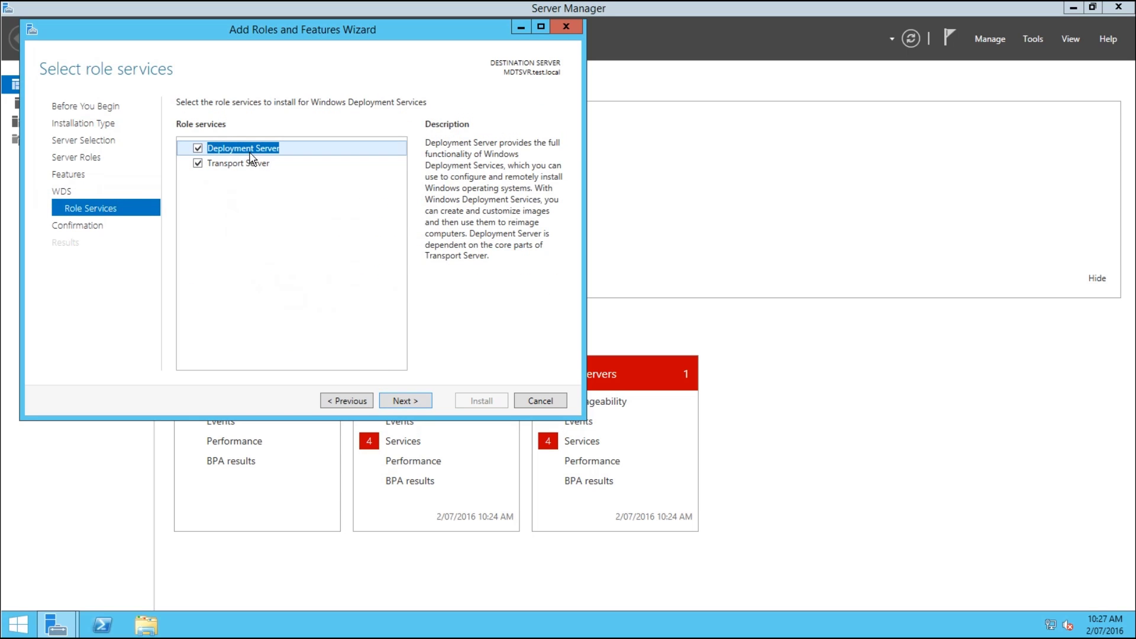
pyautogui.click(408, 400)
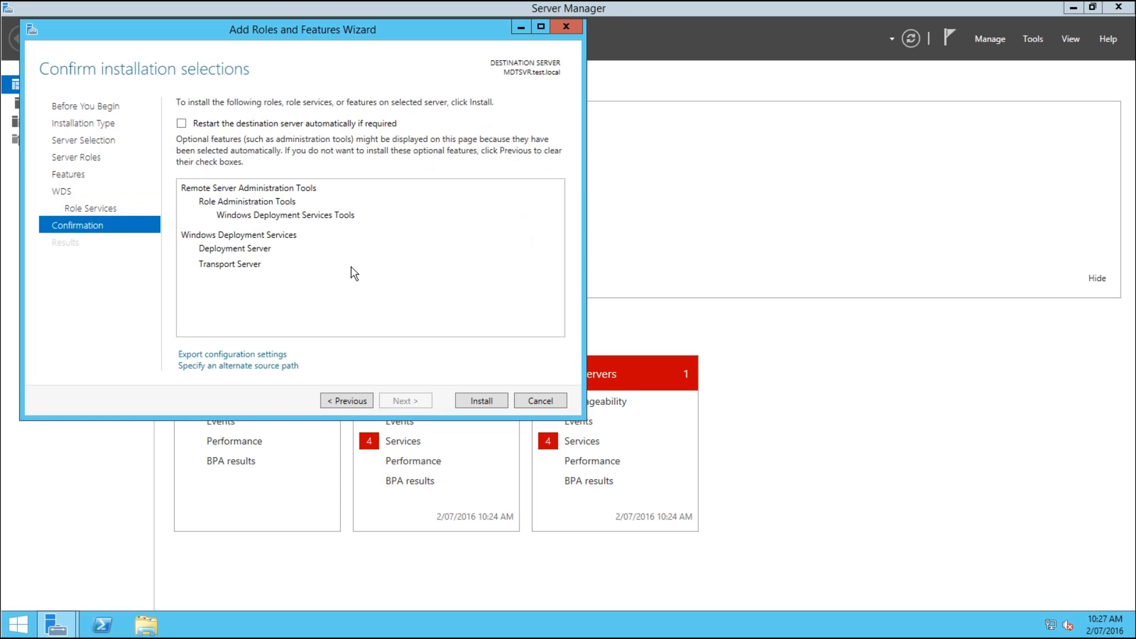
# Allow automatic restart of the destination server if required, install the selected role, and close the wizard
pyautogui.click(265, 124)
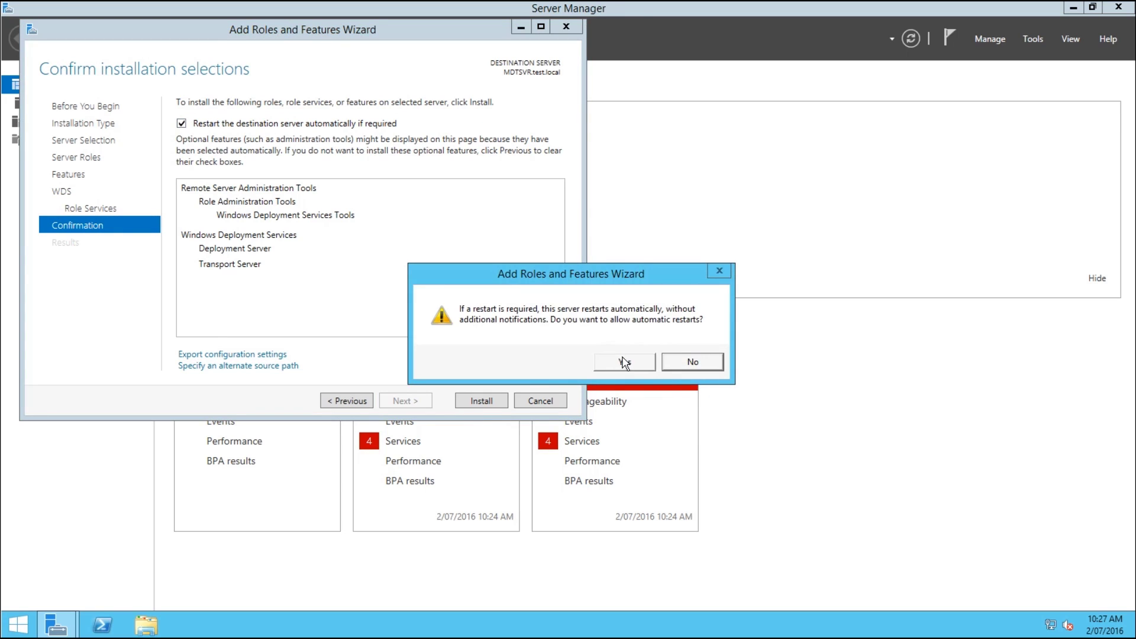
pyautogui.click(625, 361)
pyautogui.click(482, 401)
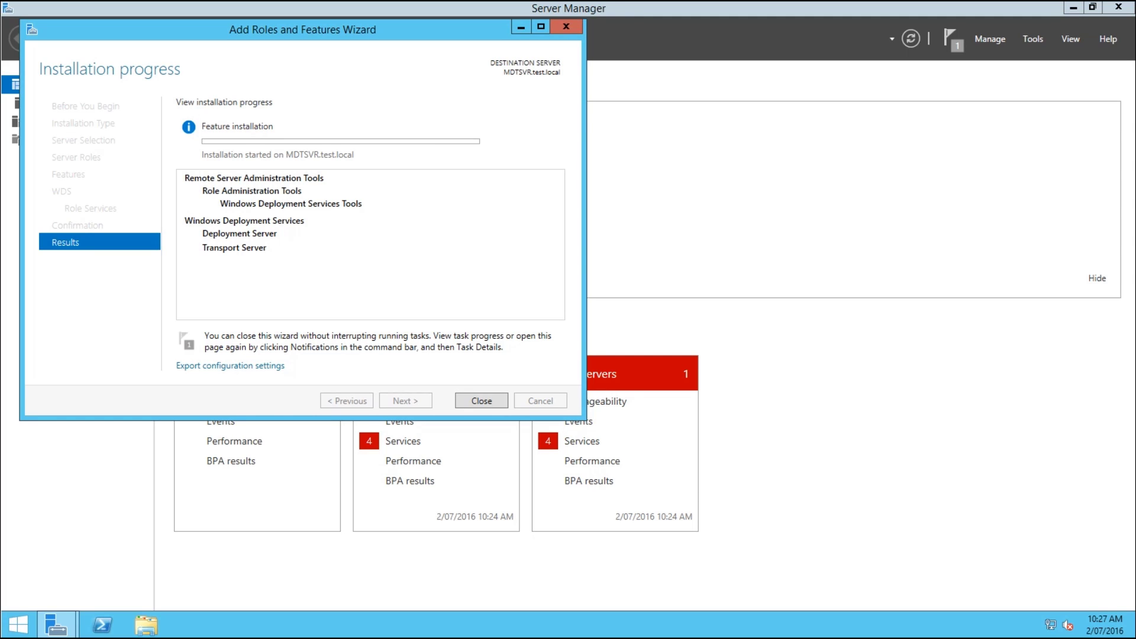
pyautogui.click(477, 403)
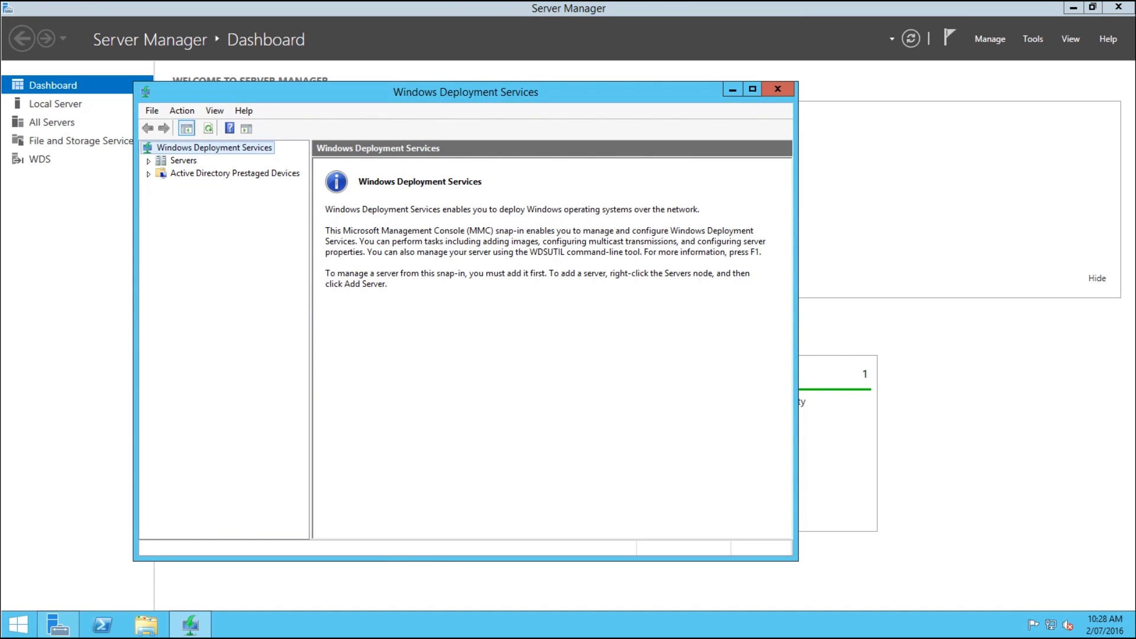
# Start configuring MDTSVR.test.local in Windows Deployment Services with the Integrated with Active Directory option
pyautogui.click(148, 161)
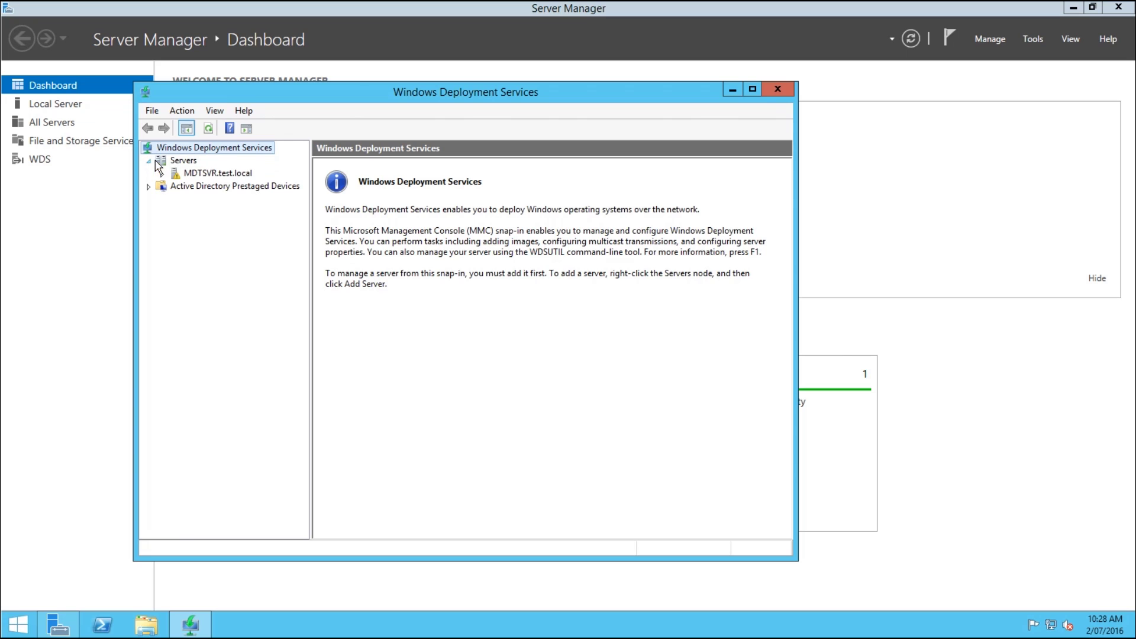
pyautogui.click(180, 172)
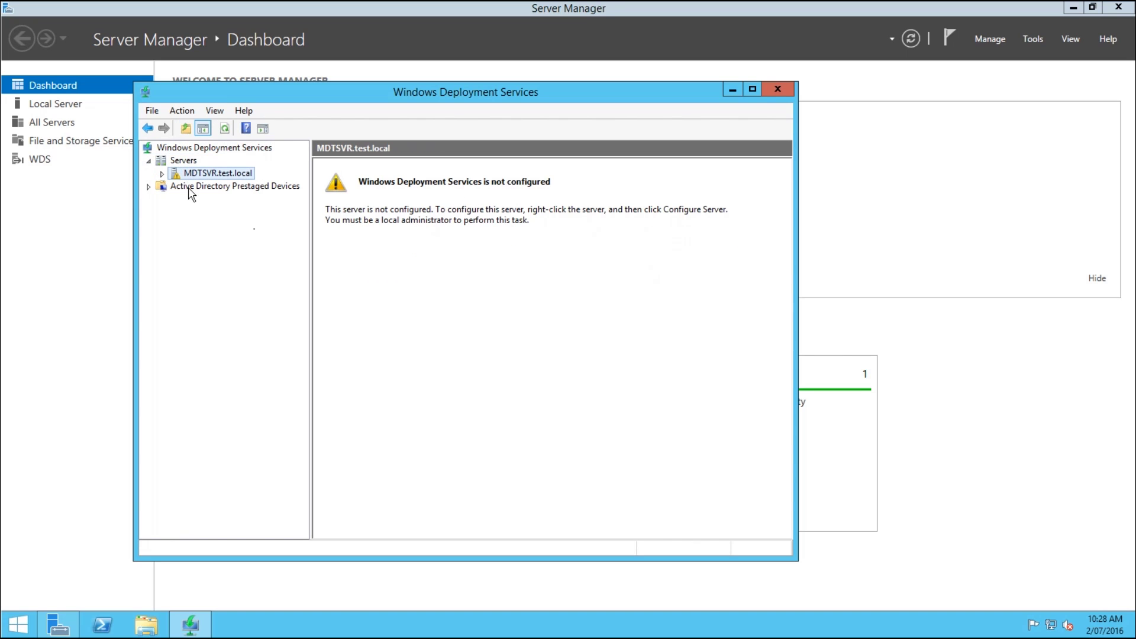
pyautogui.click(163, 174)
pyautogui.rightClick(181, 171)
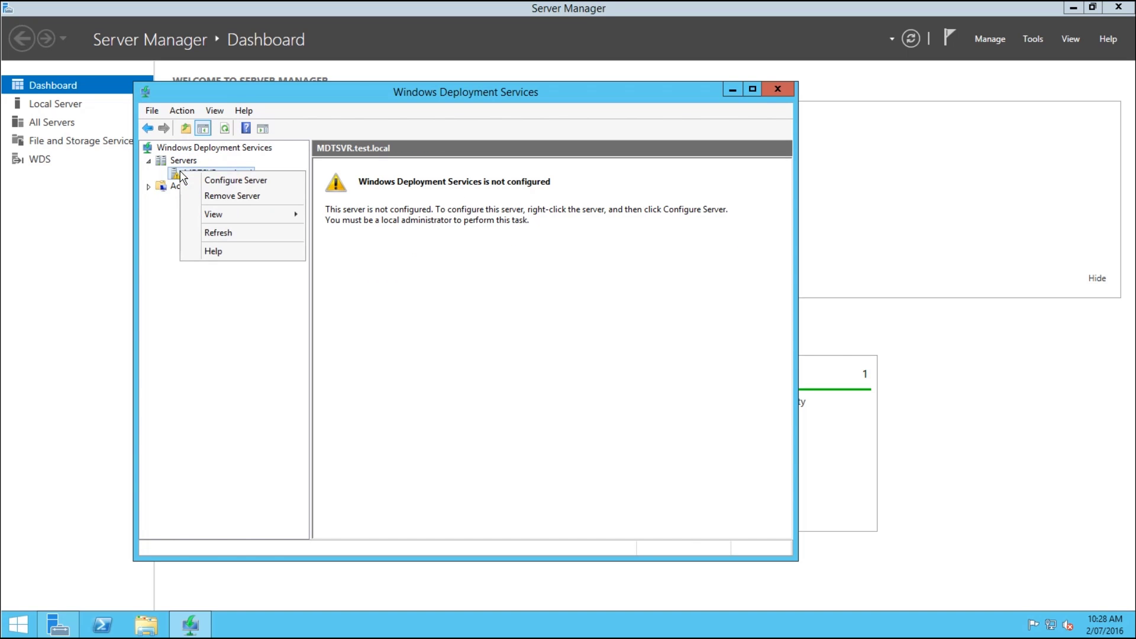
pyautogui.click(216, 180)
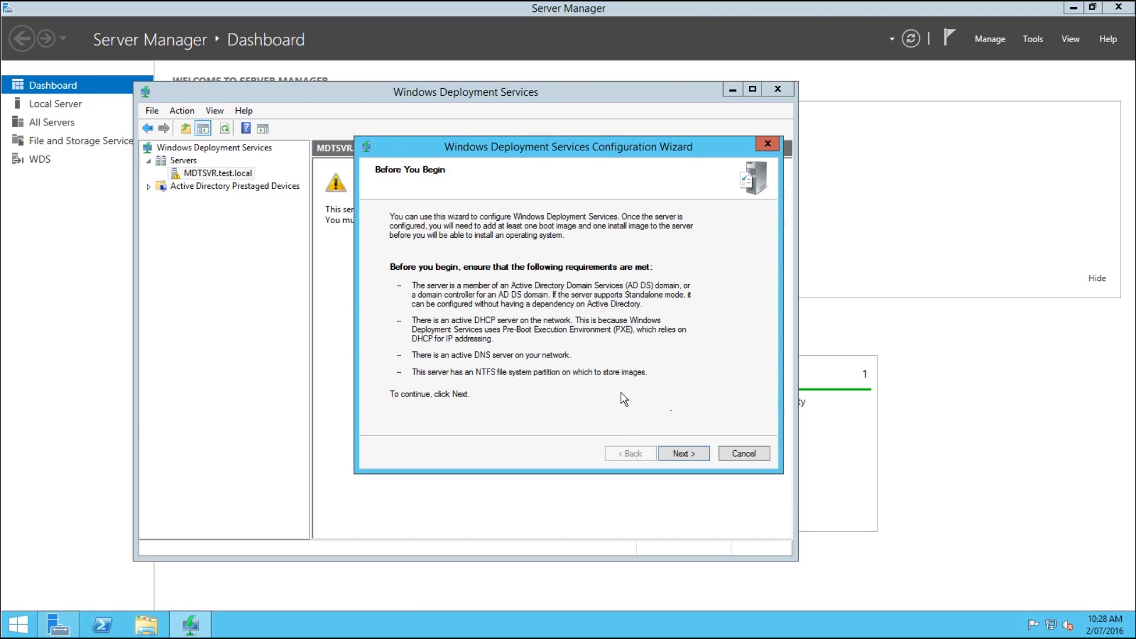
pyautogui.click(681, 454)
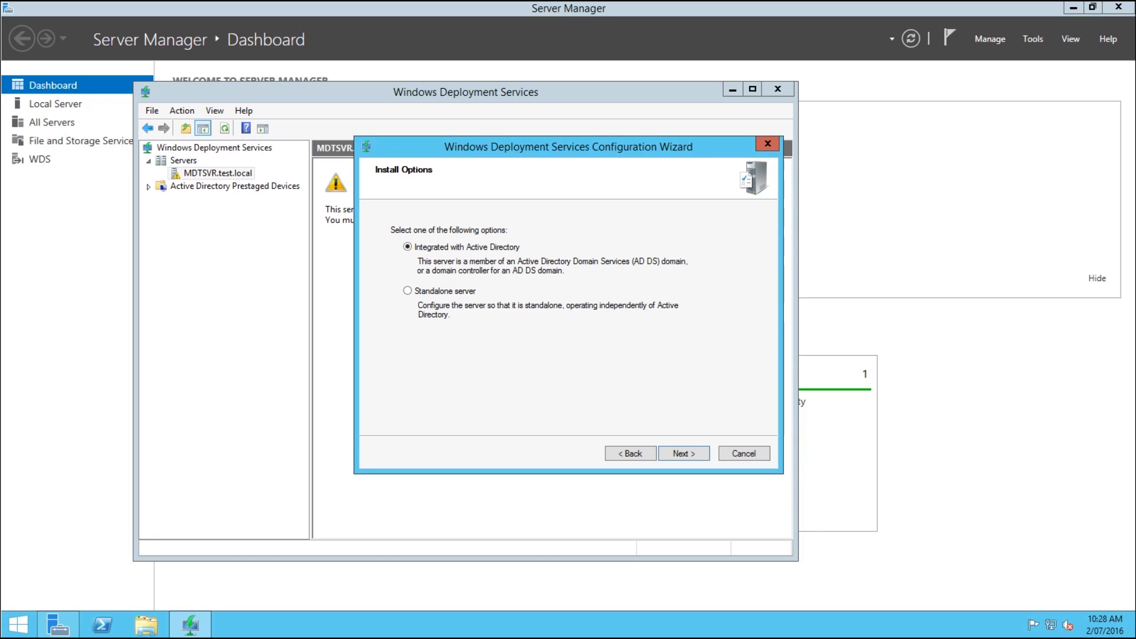
pyautogui.click(685, 453)
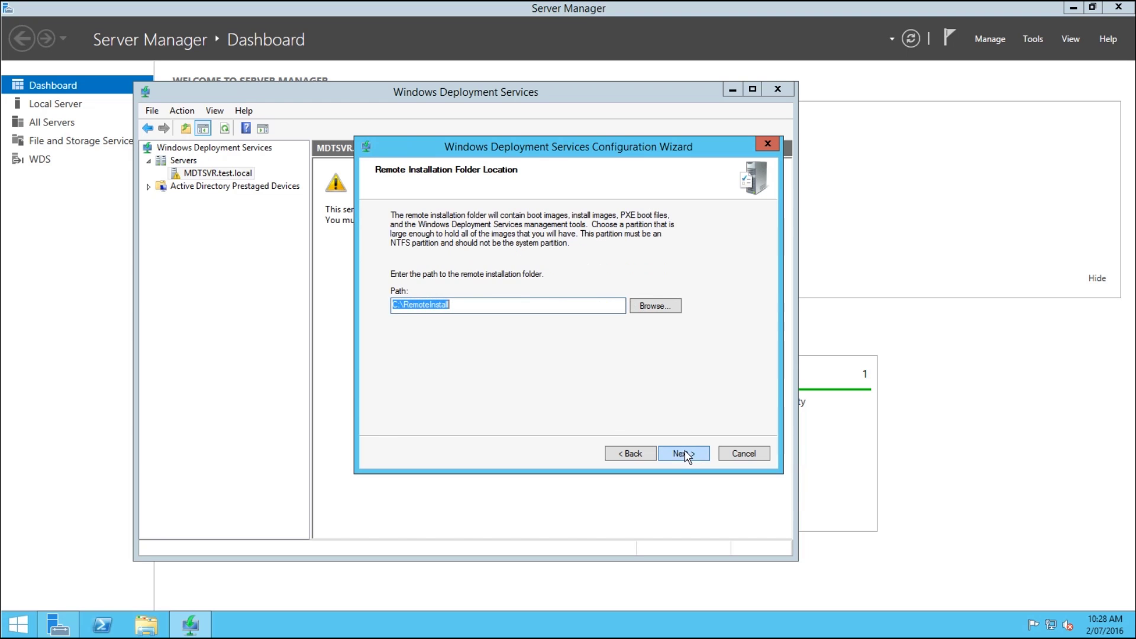
# Keep C:\RemoteInstall on the system volume as the remote installation folder and have PXE respond to all client computers without administrator approval
pyautogui.click(147, 625)
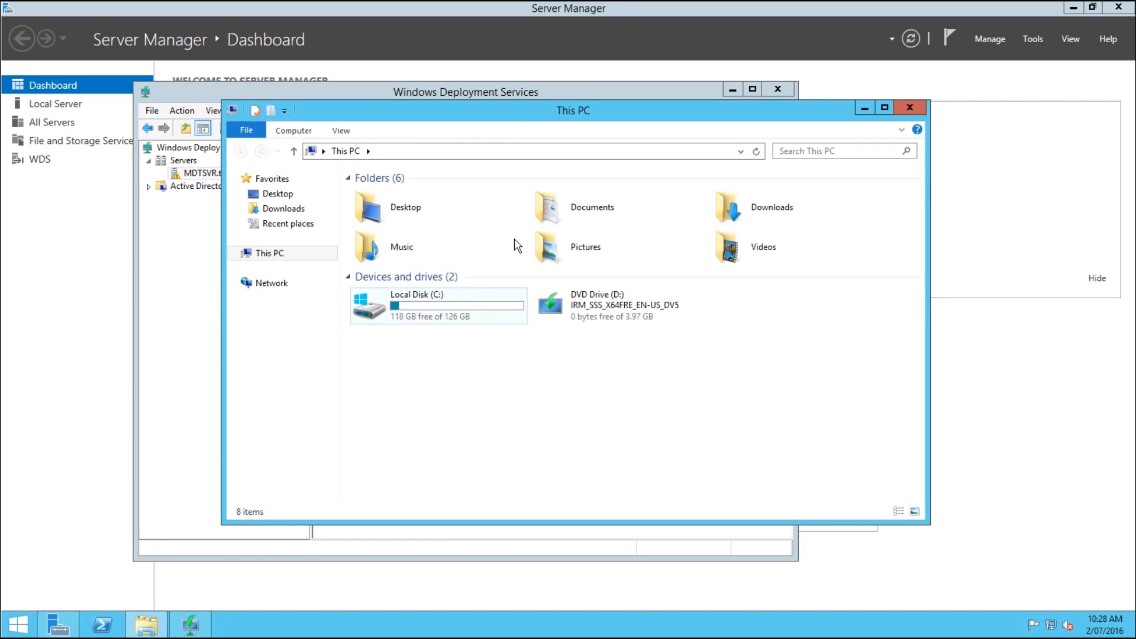
pyautogui.click(909, 108)
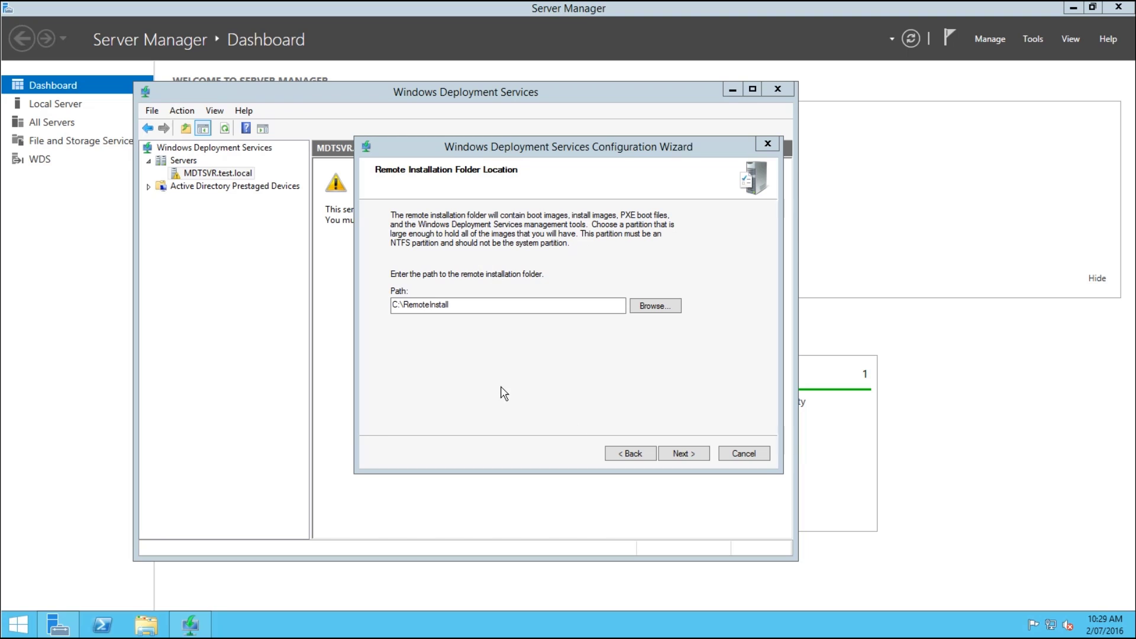
pyautogui.click(685, 452)
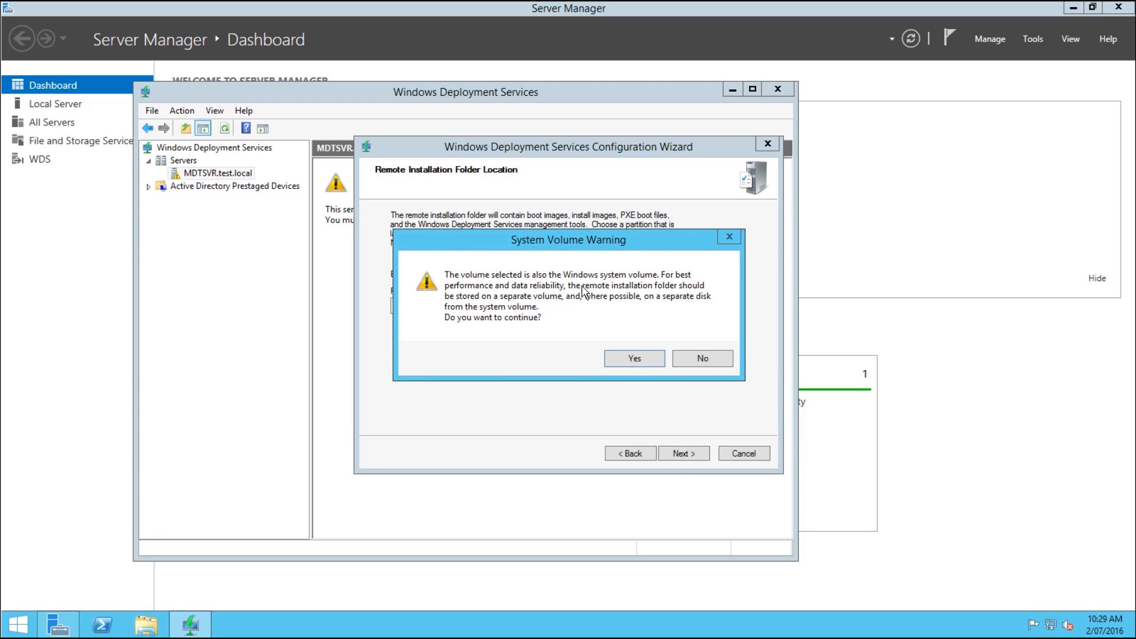
pyautogui.click(637, 359)
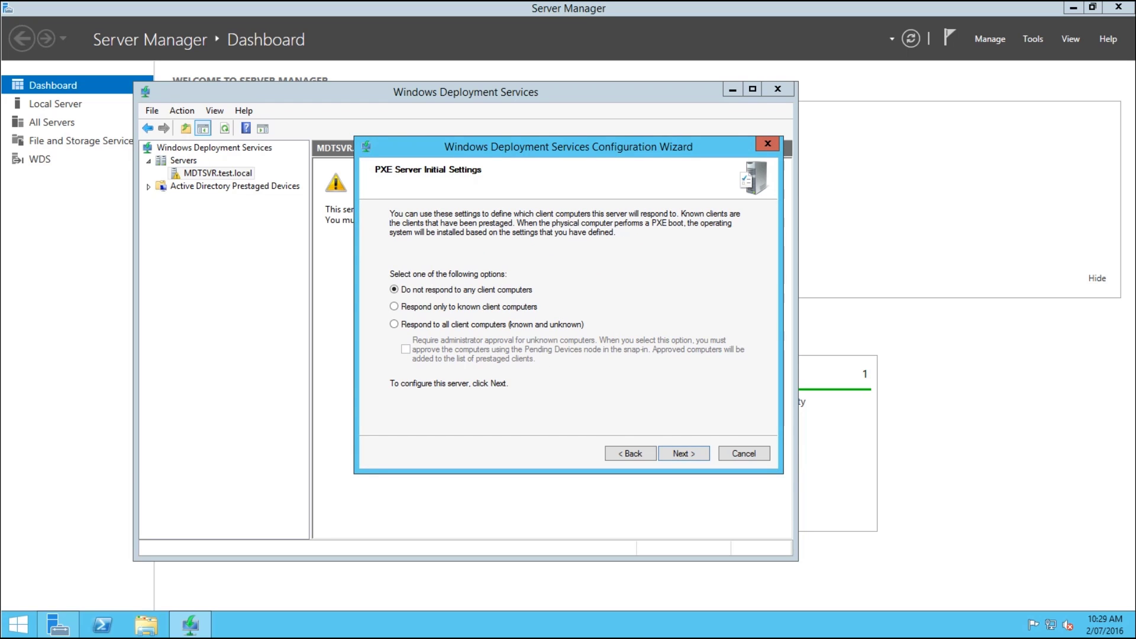
pyautogui.click(440, 325)
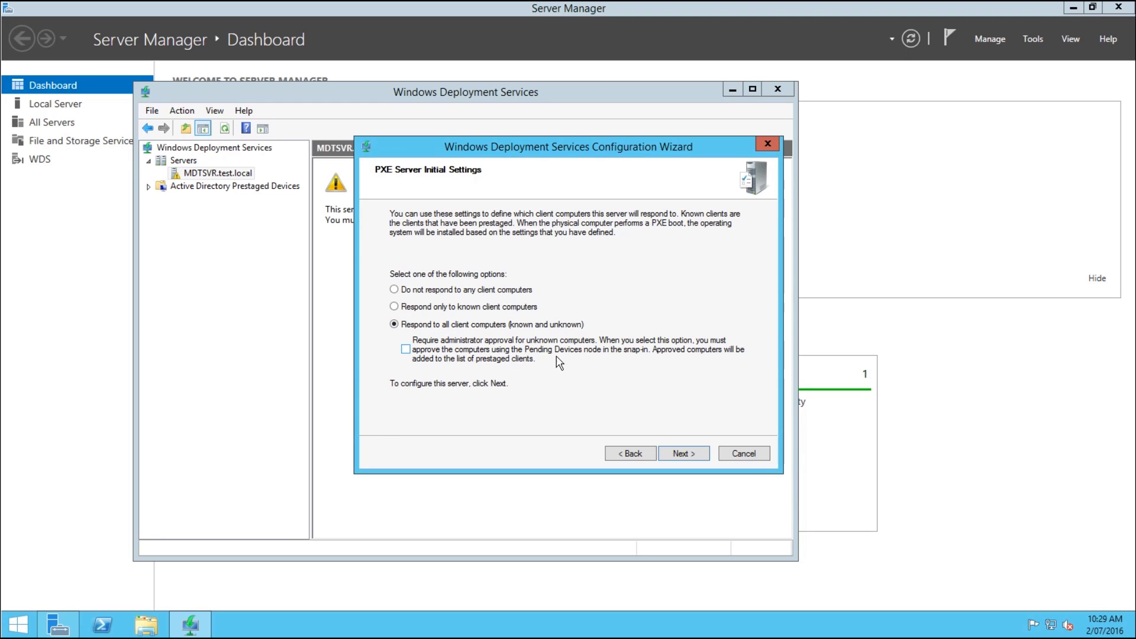
pyautogui.click(681, 455)
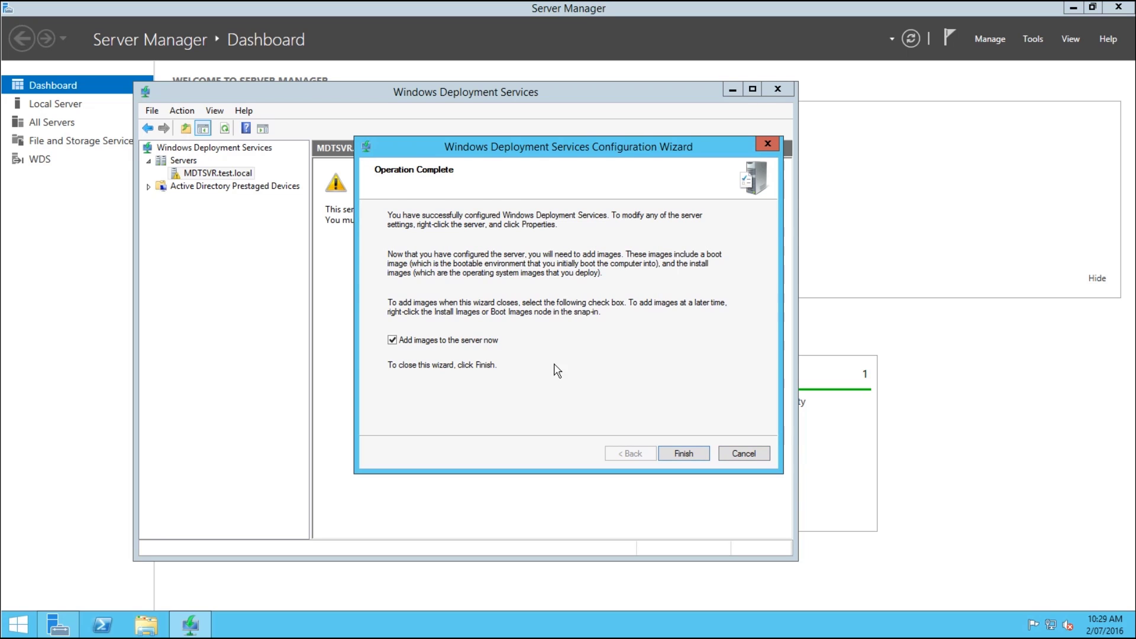
# Finish the server configuration with adding images enabled, and choose D:\sources\install.wim as the image file to add
pyautogui.click(686, 454)
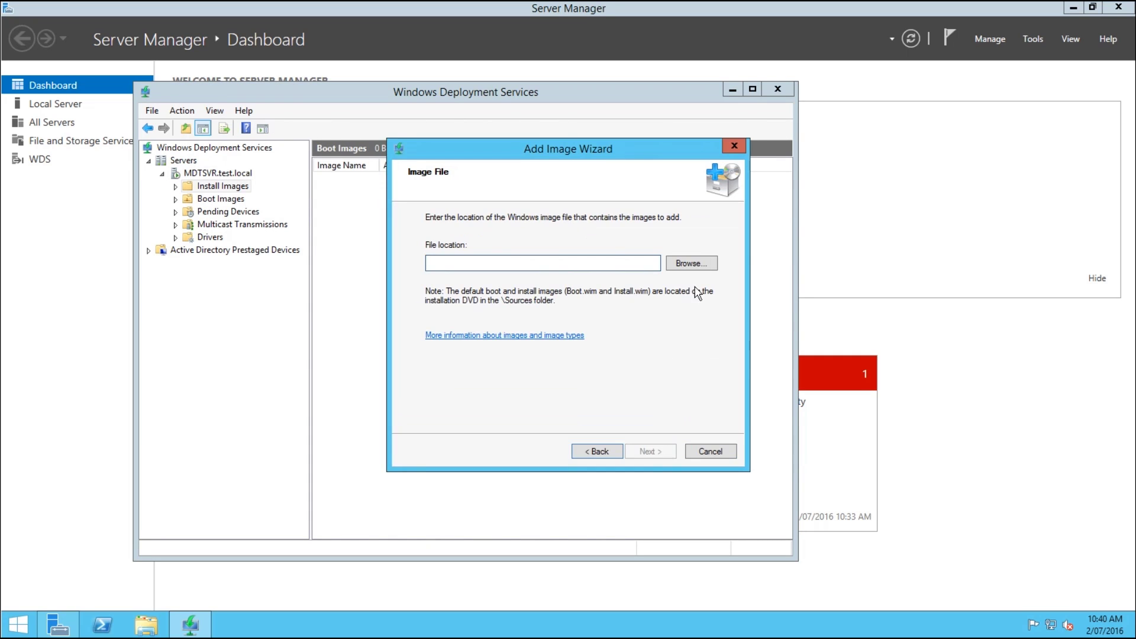
pyautogui.click(690, 263)
pyautogui.click(415, 283)
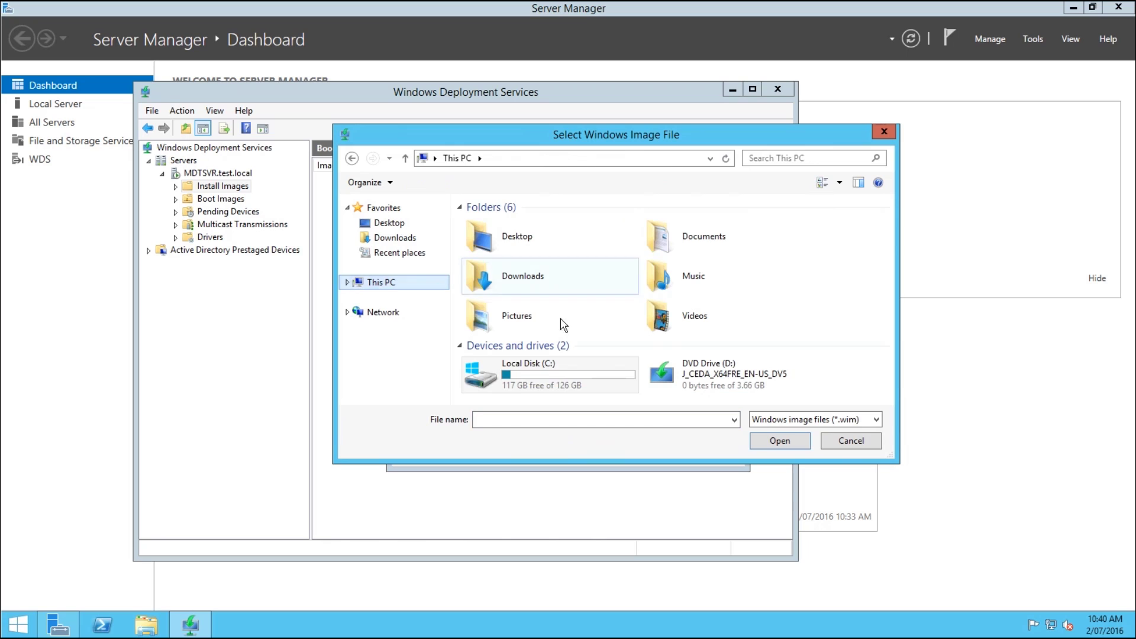
pyautogui.doubleClick(654, 376)
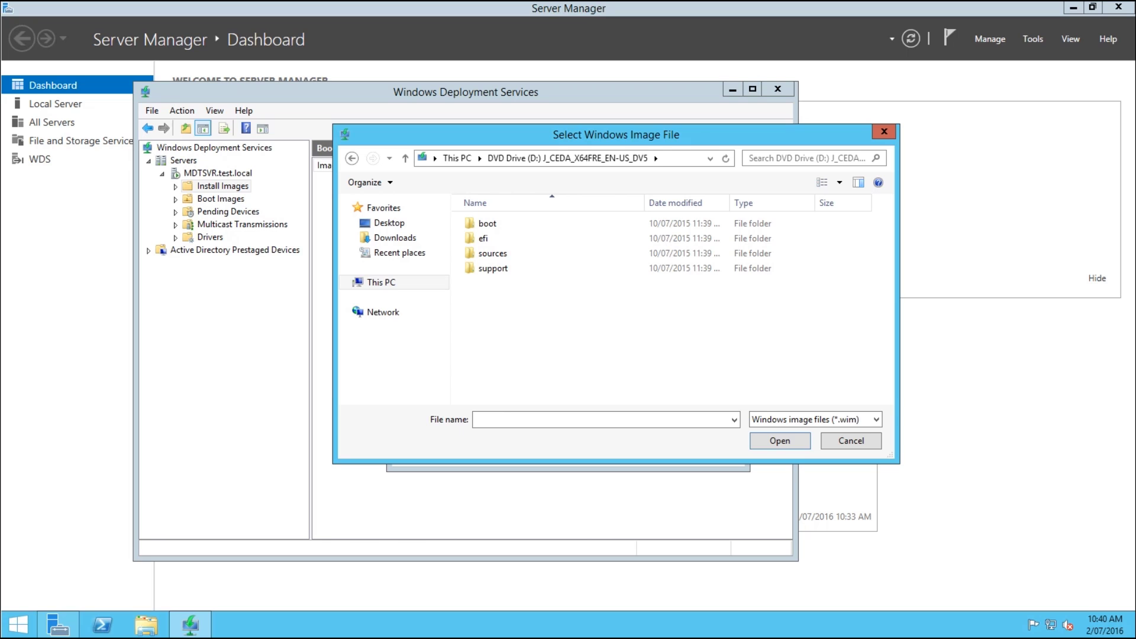
pyautogui.doubleClick(499, 254)
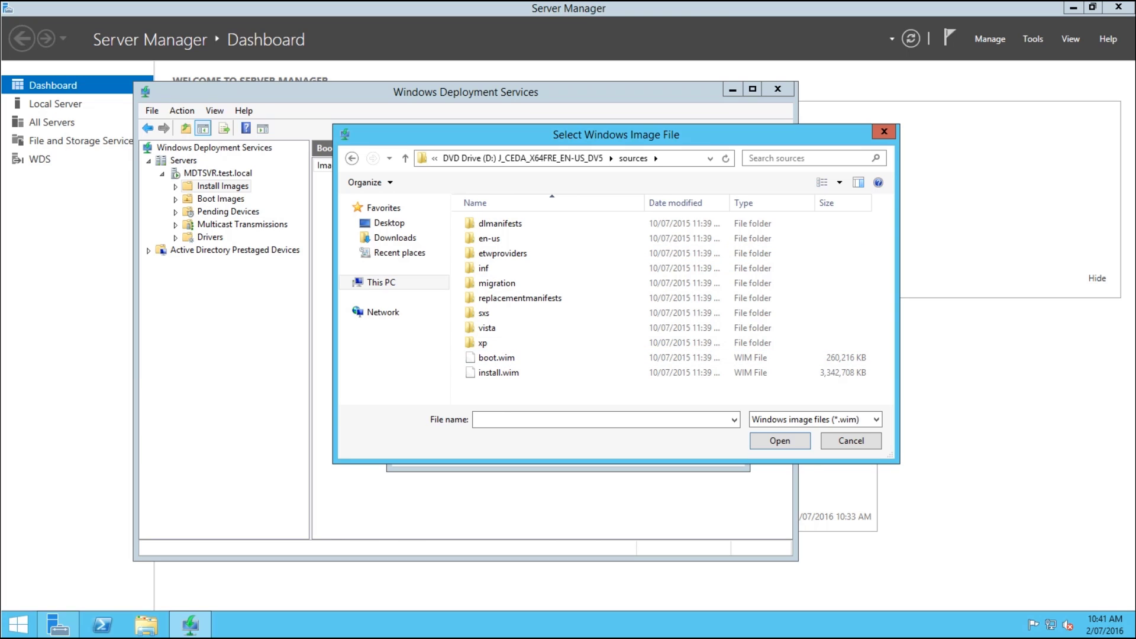
pyautogui.click(497, 374)
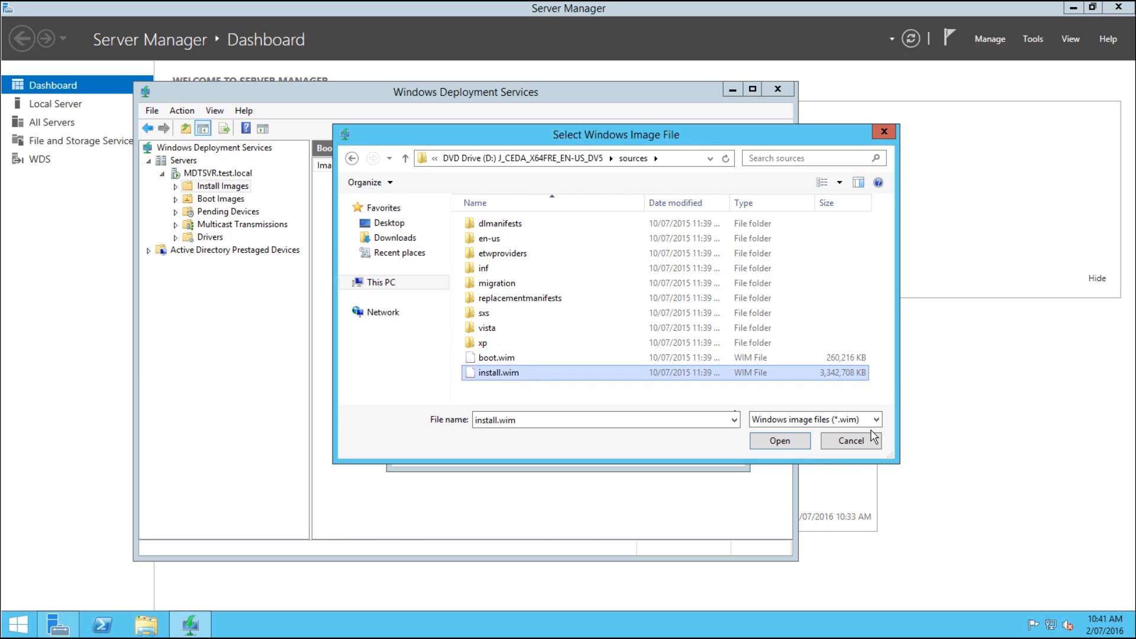
pyautogui.click(791, 440)
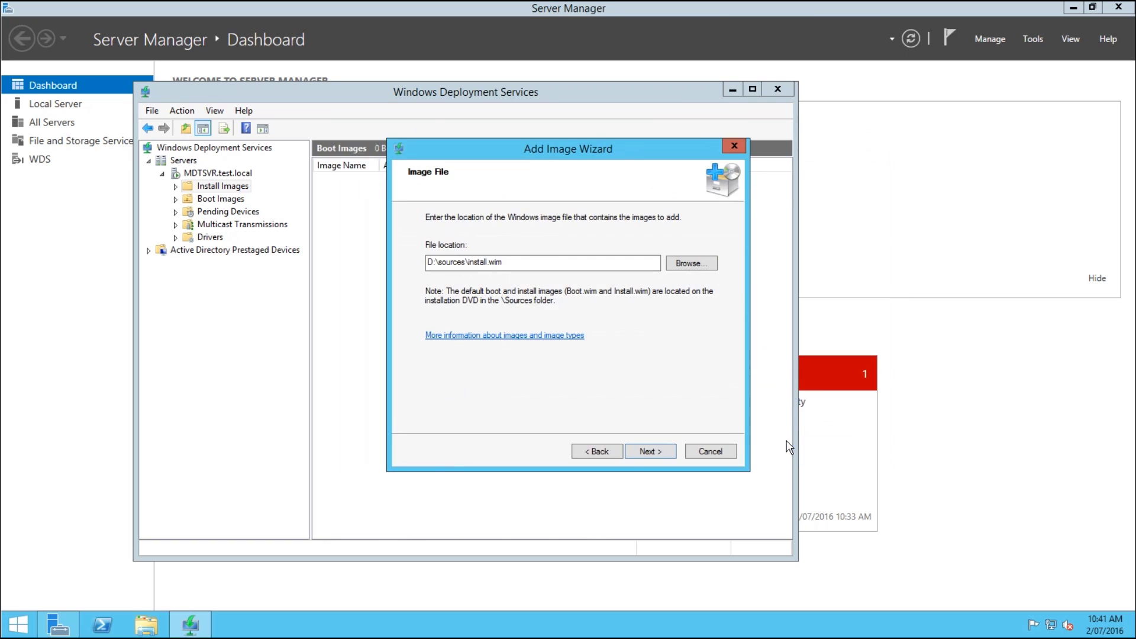
# Add the Windows 10 Education x64 install image to ImageGroup1 with its default name and description
pyautogui.click(651, 450)
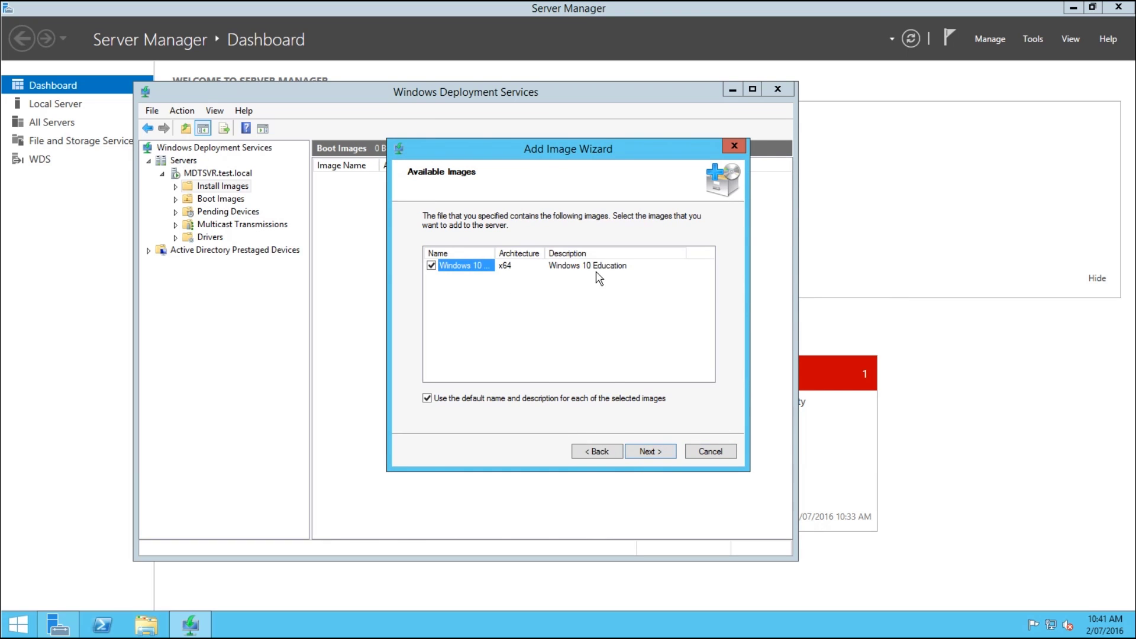
pyautogui.click(651, 451)
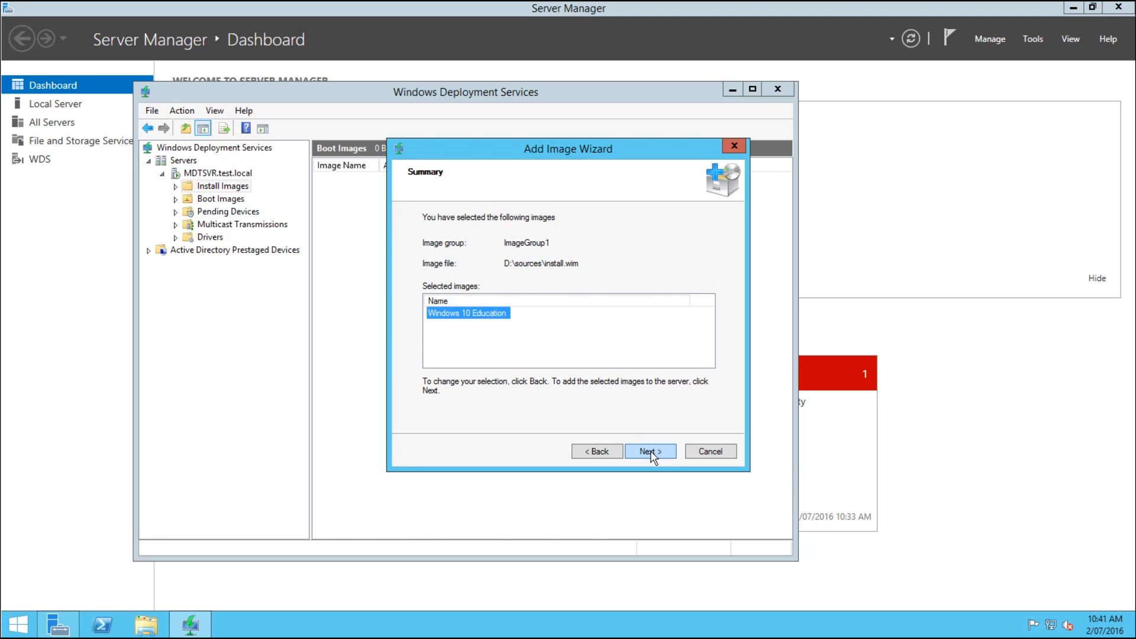
pyautogui.click(651, 452)
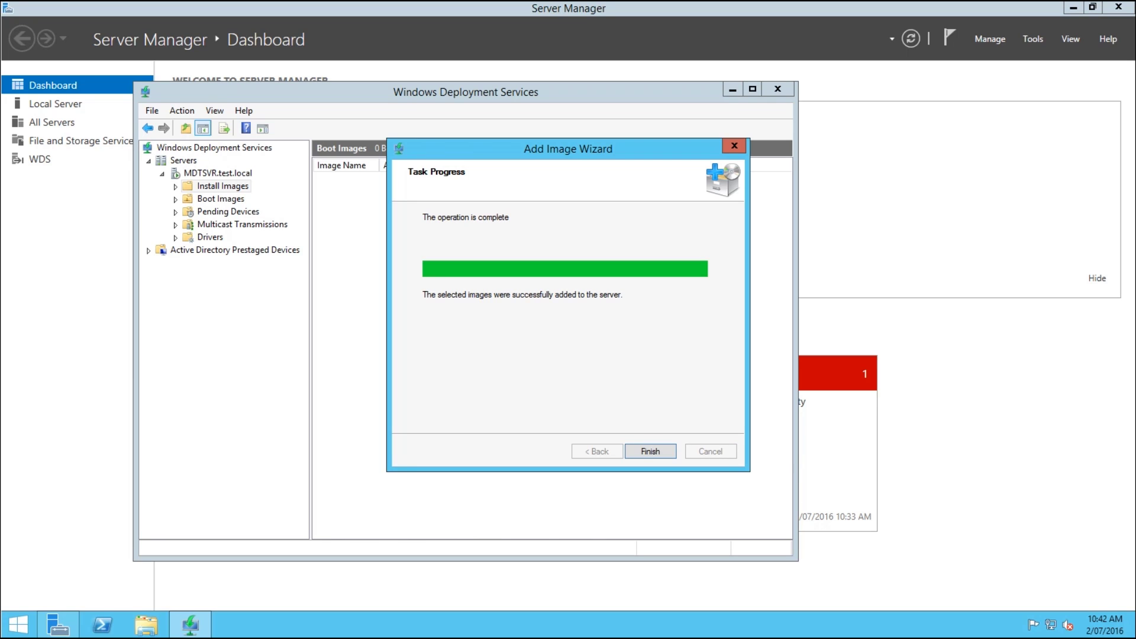
pyautogui.click(651, 453)
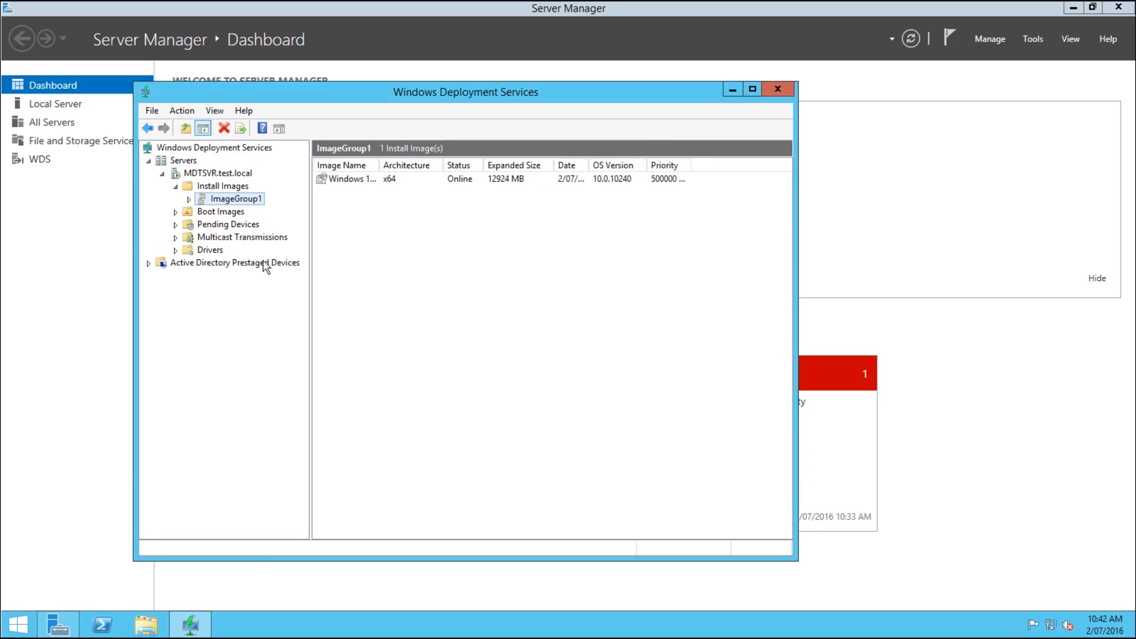
# Start adding a boot image to the server, using D:\sources\boot.wim as the image file
pyautogui.click(208, 216)
pyautogui.rightClick(208, 216)
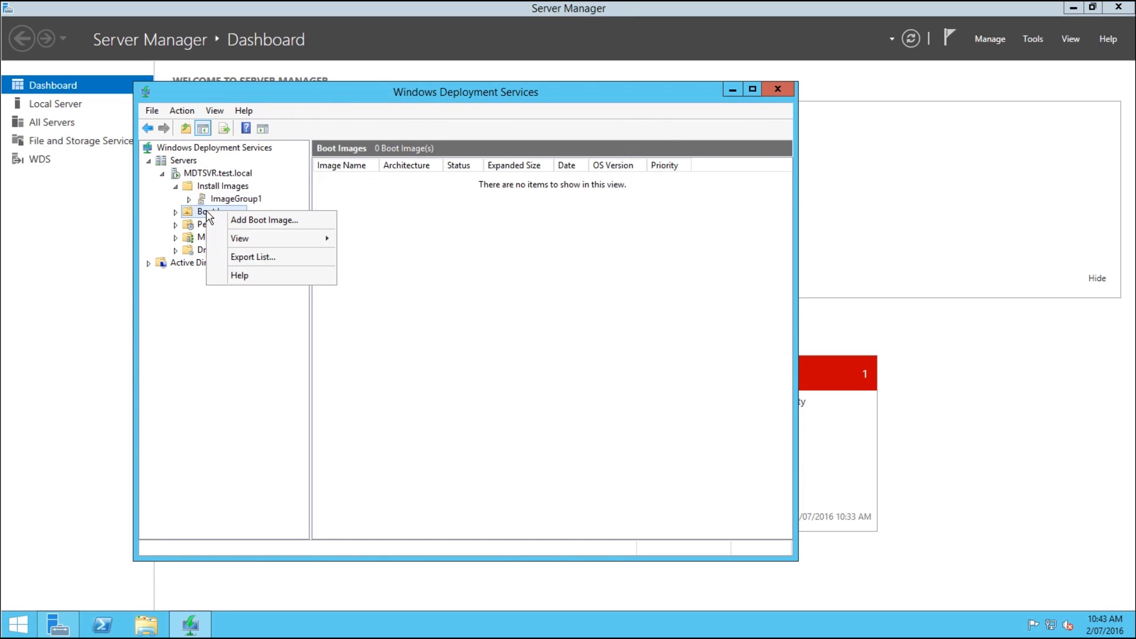
pyautogui.click(245, 219)
pyautogui.click(691, 276)
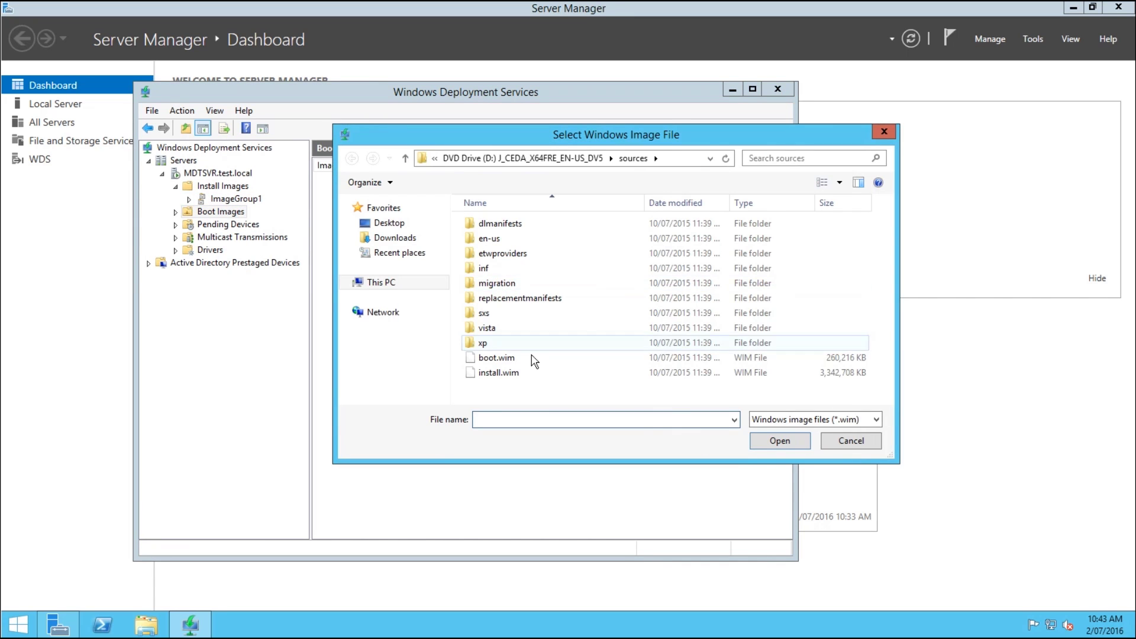
pyautogui.doubleClick(497, 358)
# Keep Microsoft Windows Setup (x64) as the image name and description, and finish adding the boot image
pyautogui.click(649, 443)
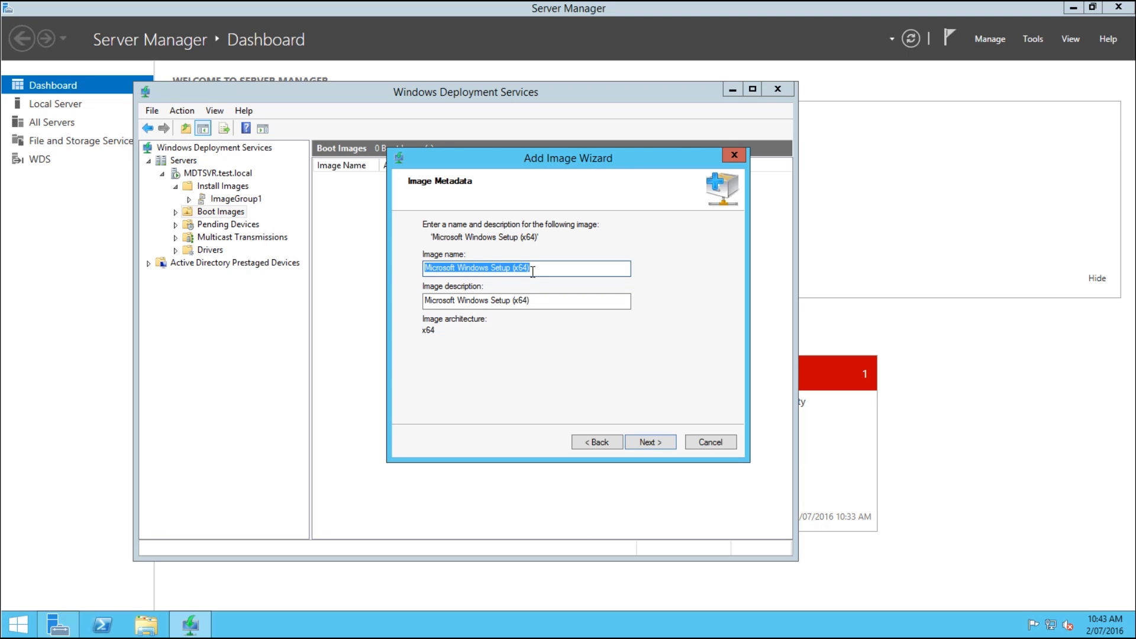
pyautogui.click(656, 443)
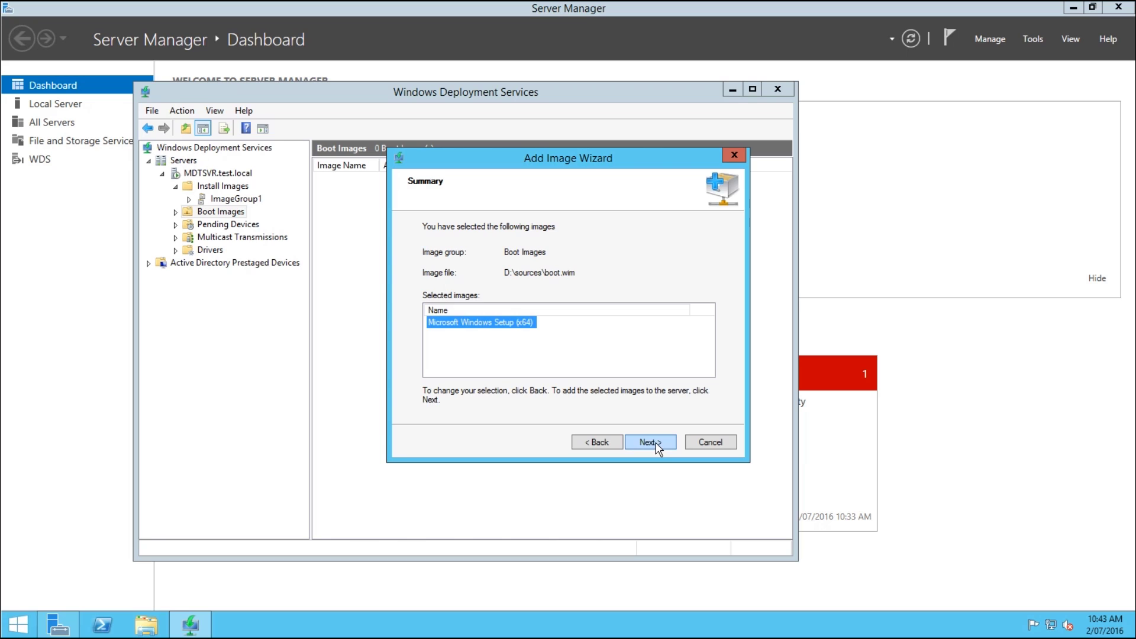
pyautogui.click(655, 442)
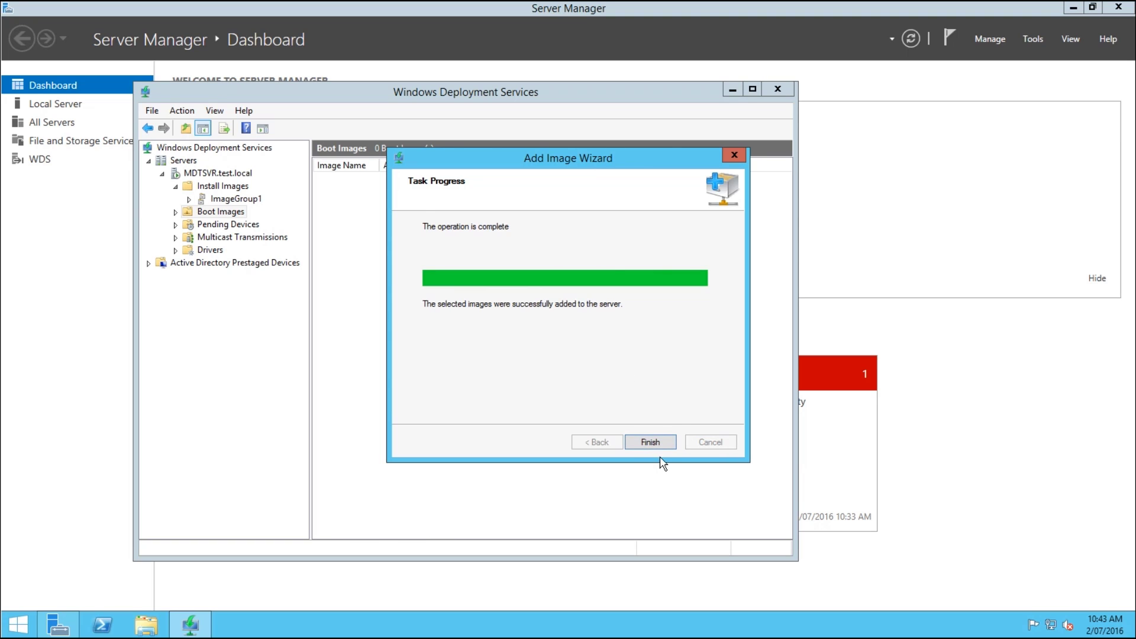
pyautogui.click(651, 442)
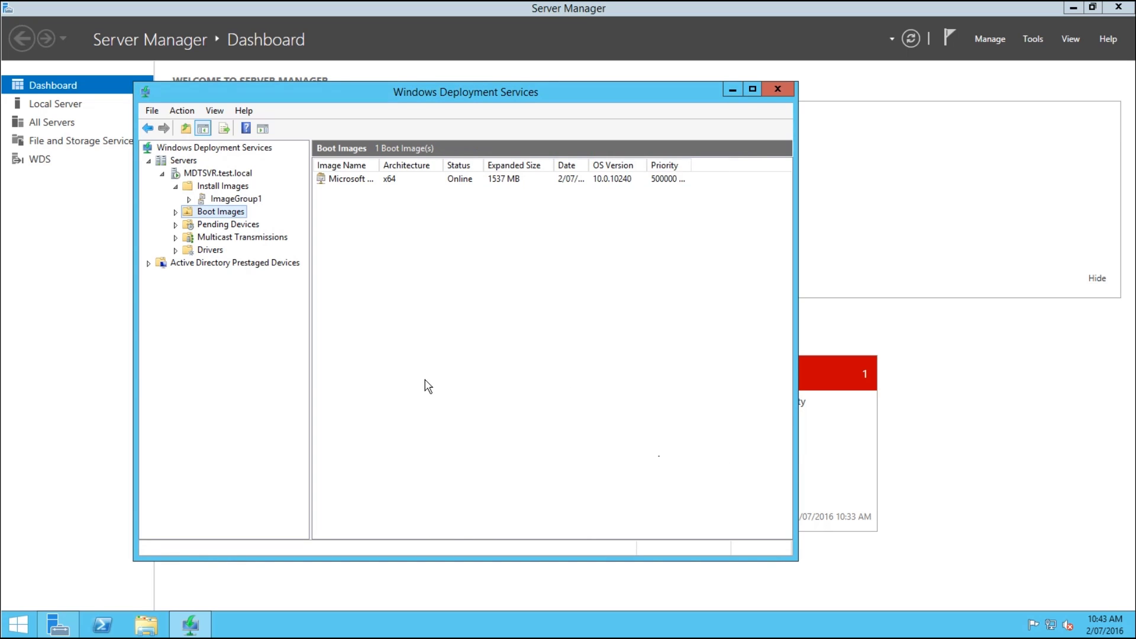
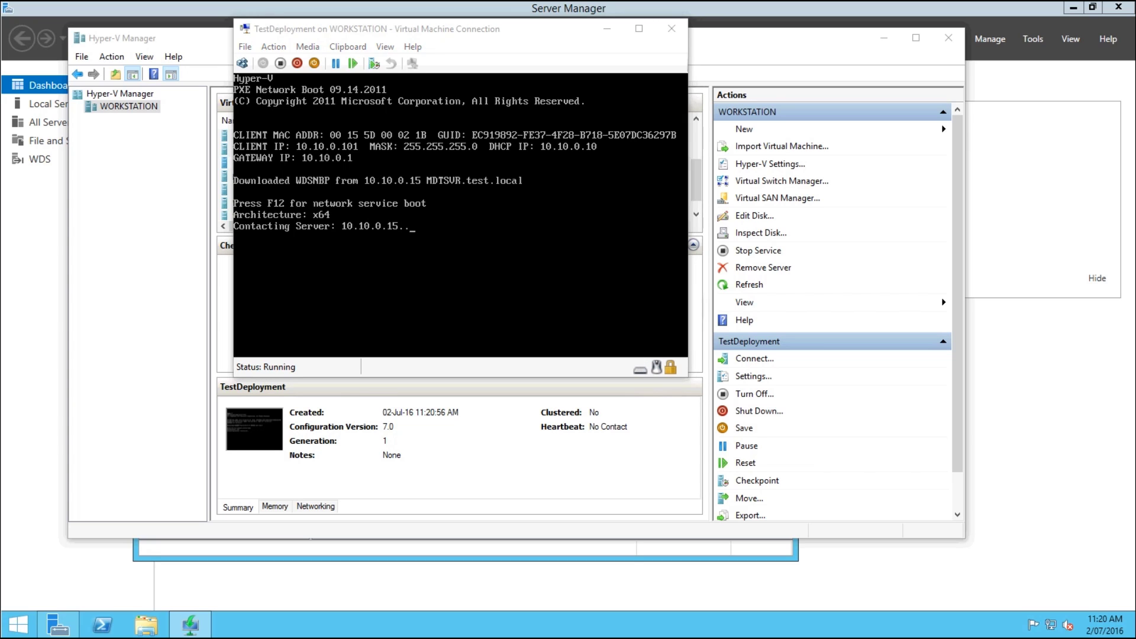
# Network-boot the TestDeployment virtual machine and set the Windows Setup locale to English (Australia)
pyautogui.hotkey('alt', 'F4')
pyautogui.click(631, 354)
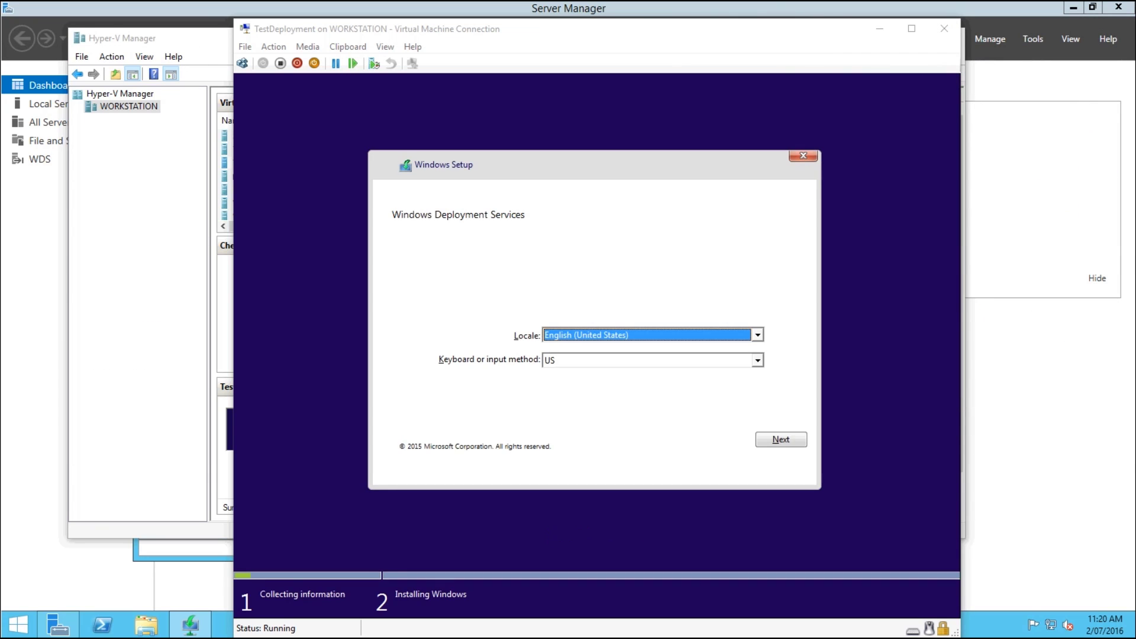
pyautogui.click(692, 335)
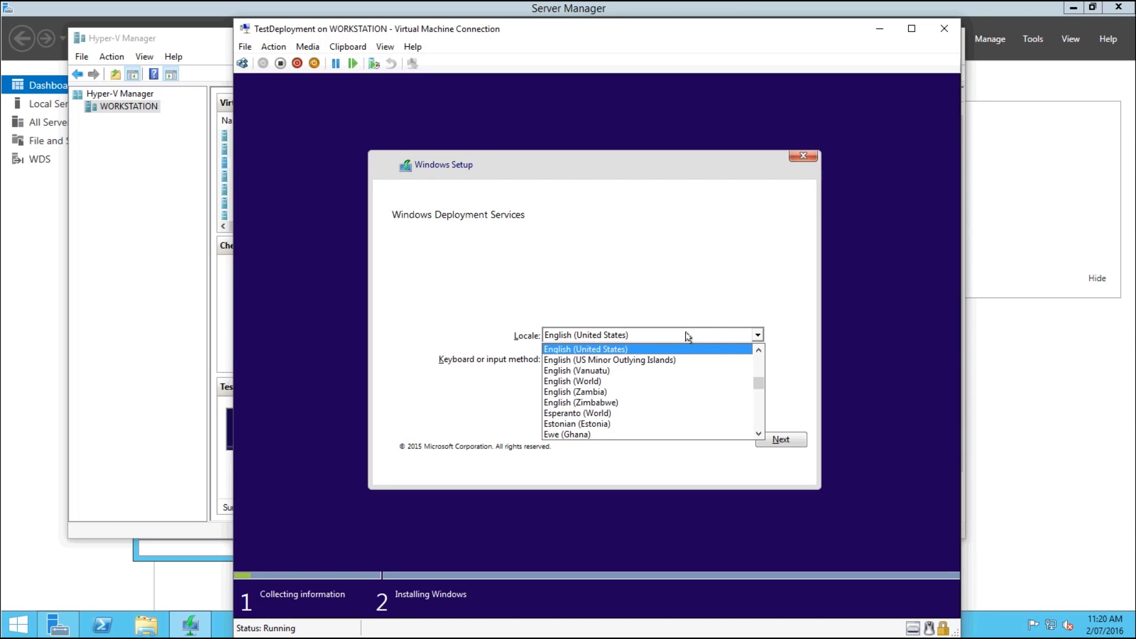
pyautogui.press('e')
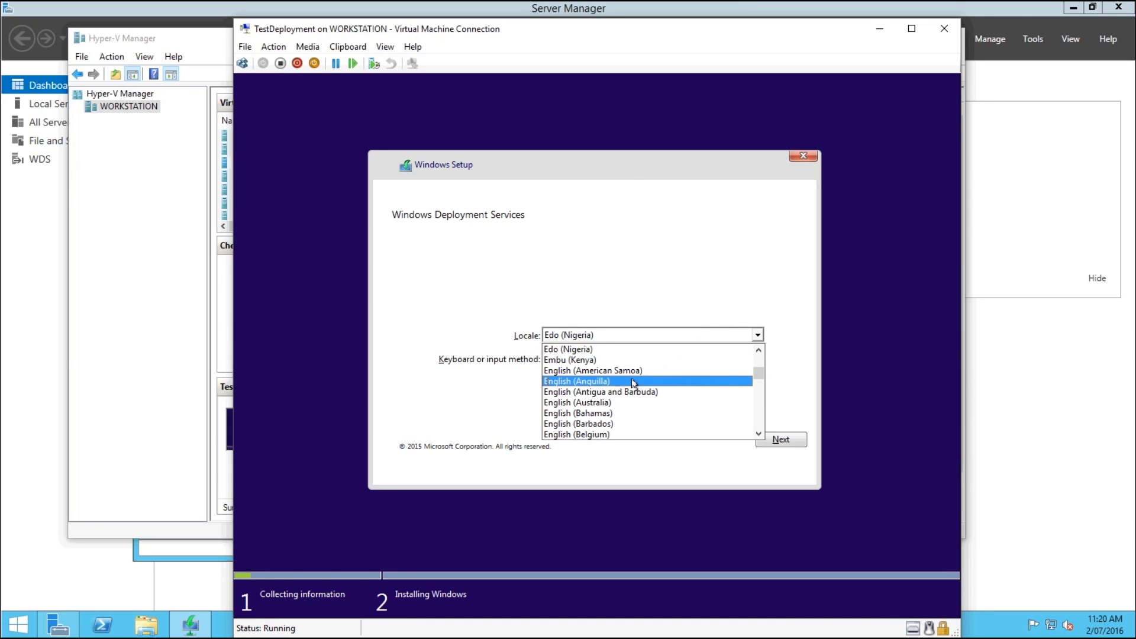
pyautogui.click(628, 403)
pyautogui.click(773, 445)
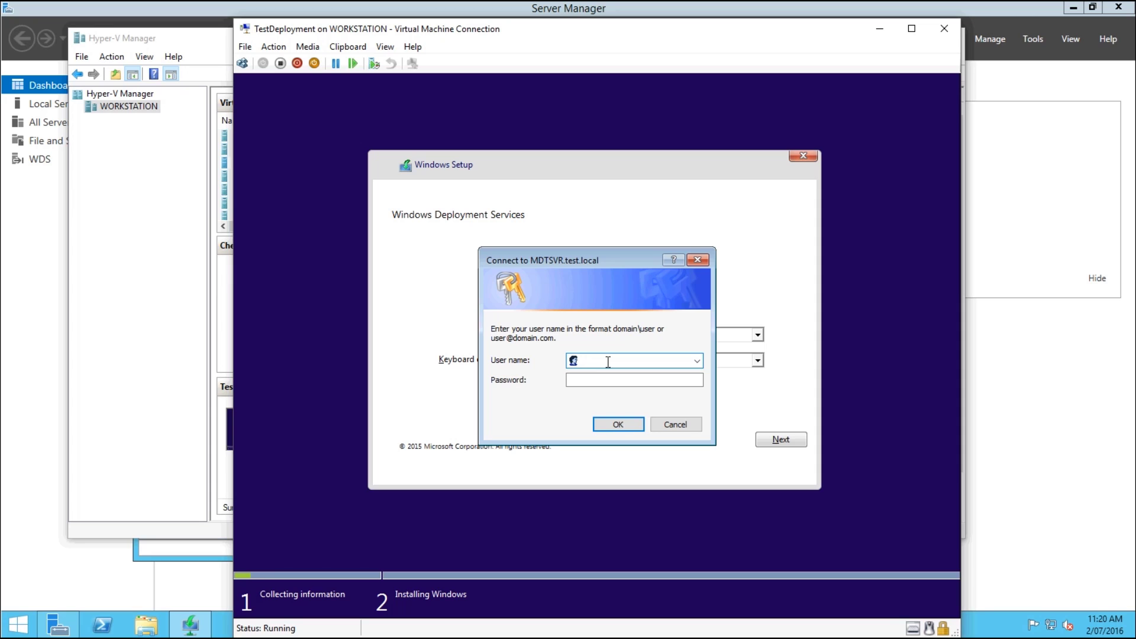
# Connect to MDTSVR.test.local with the TEST domain administrator's user name and account password
pyautogui.write('TEST\\ADMINISTRATOR')
pyautogui.press('Tab')
pyautogui.write('***********')
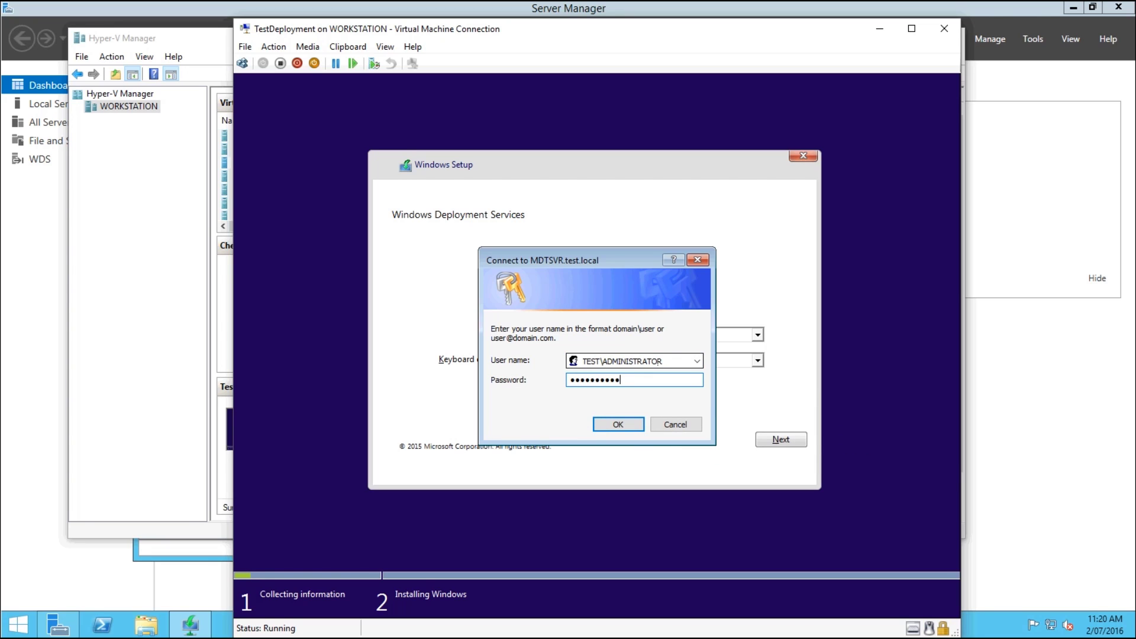
pyautogui.press('Return')
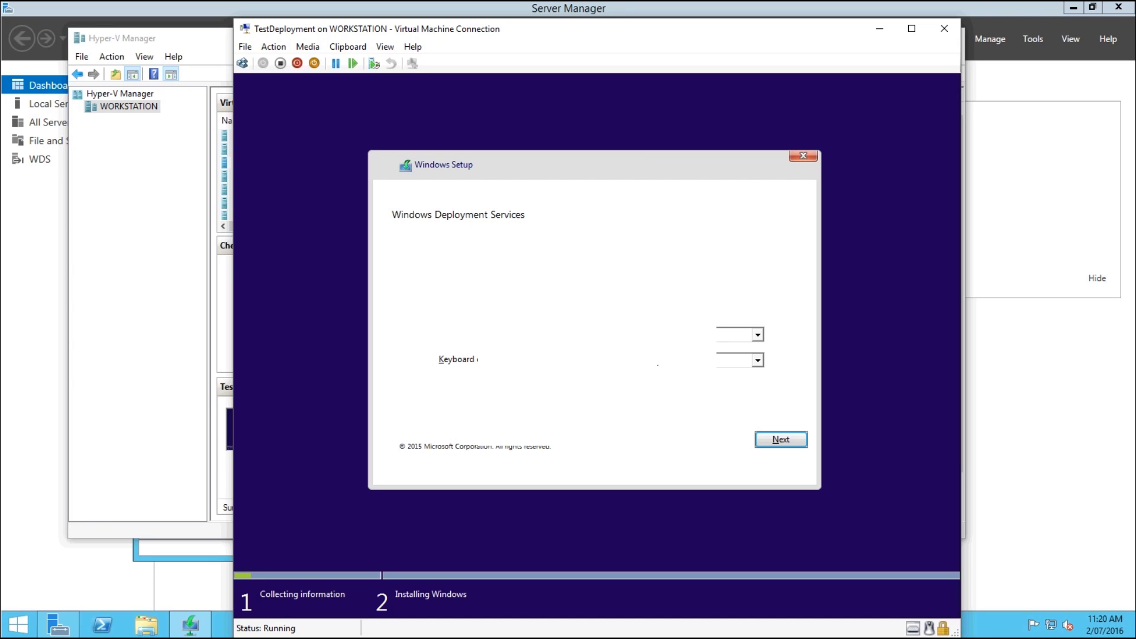
# Continue with the offered operating system image and choose Drive 0 Unallocated Space as the Windows installation target
pyautogui.click(797, 471)
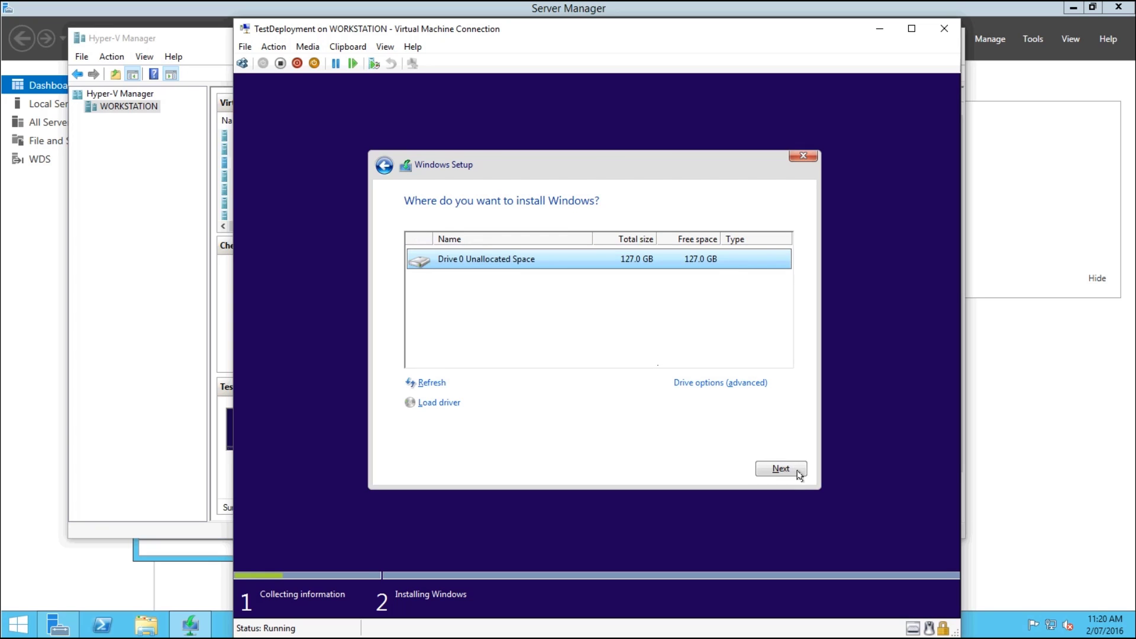
pyautogui.click(770, 467)
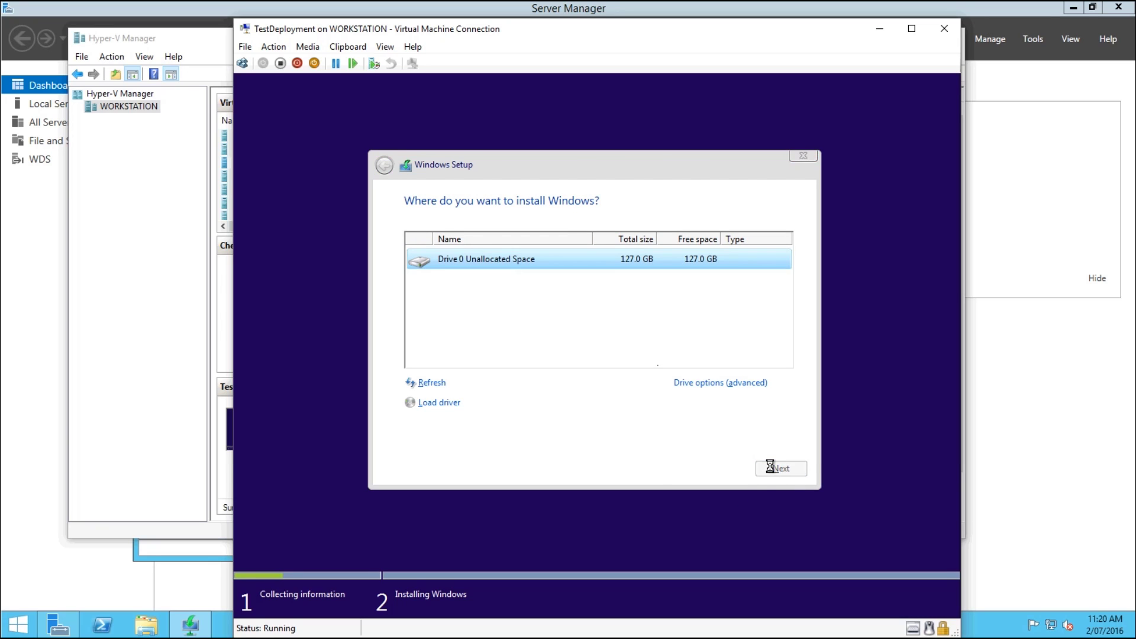